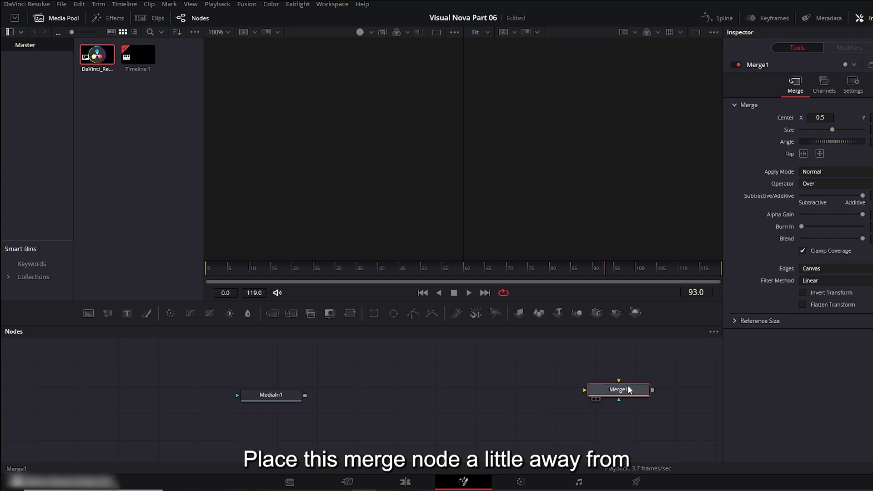
- Add an Image Plane 3D node beside MediaIn1, leaving space for further nodes before Merge1
{"action": "left_click_drag", "start_coordinate": [293, 398], "coordinate": [263, 396]}
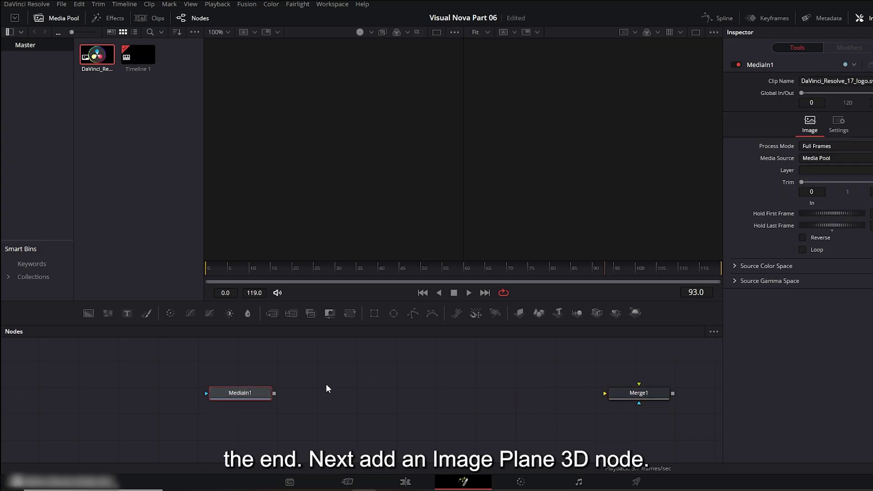
{"action": "key", "text": "ctrl+shift+space"}
{"action": "type", "text": "image"}
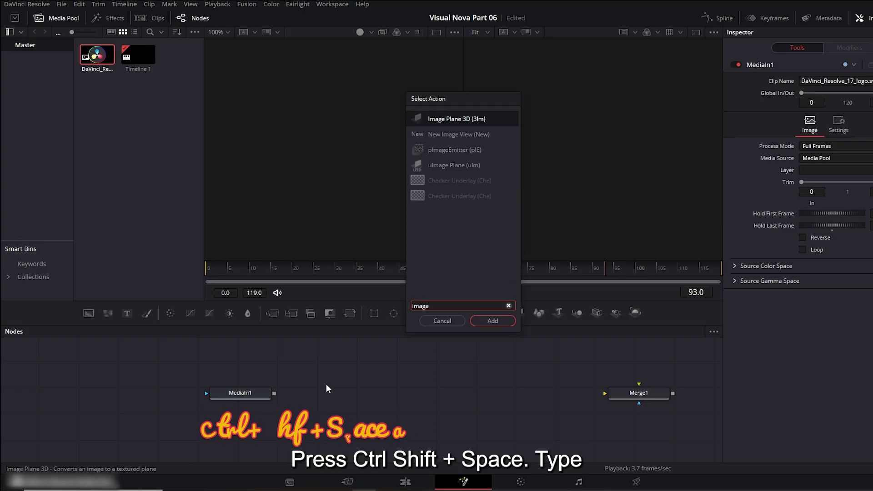
{"action": "left_click", "coordinate": [463, 119]}
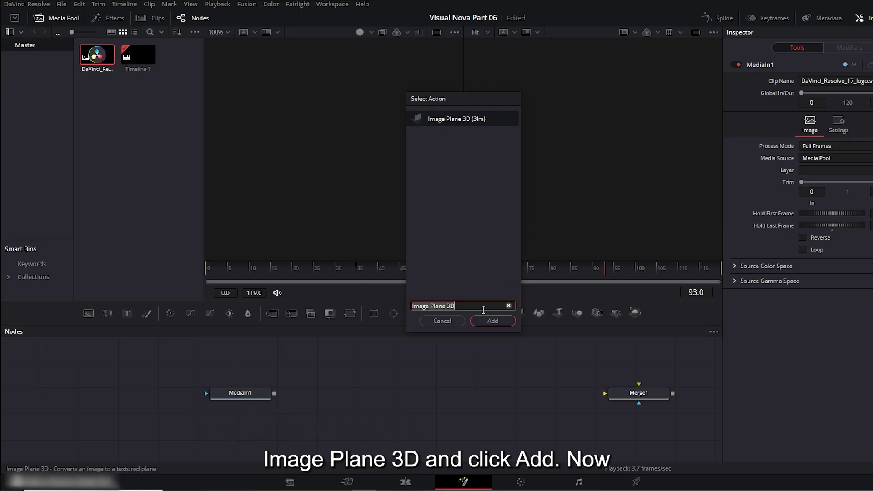
{"action": "left_click", "coordinate": [484, 320]}
{"action": "left_click_drag", "start_coordinate": [326, 386], "coordinate": [319, 393]}
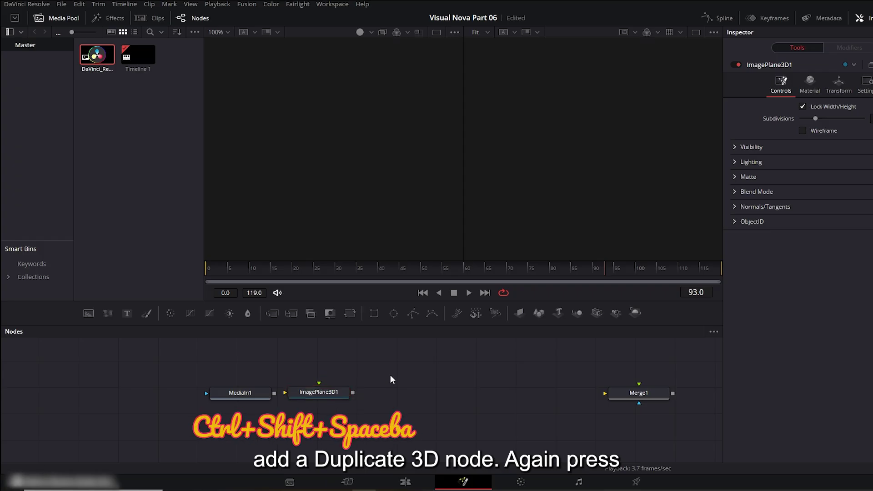
- Add a Duplicate 3D node after the ImagePlane3D1 node
{"action": "key", "text": "ctrl+shift+space"}
{"action": "type", "text": "Dup"}
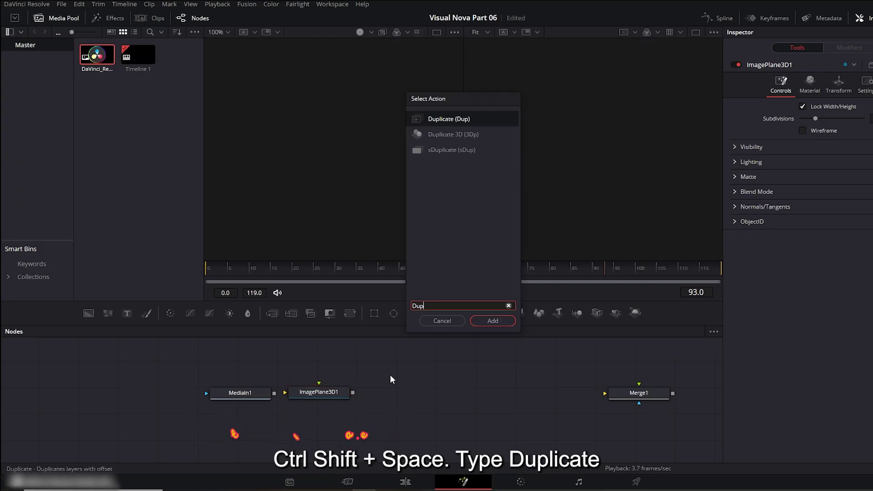
{"action": "left_click", "coordinate": [463, 133]}
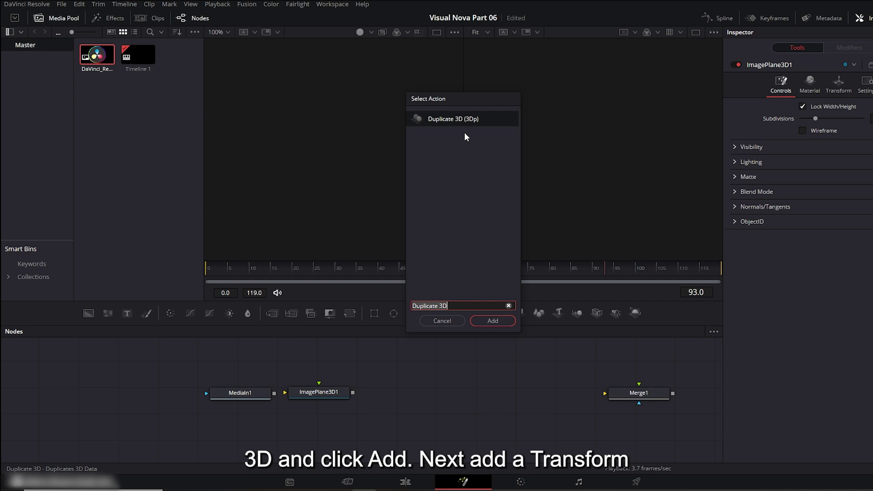
{"action": "left_click", "coordinate": [484, 321]}
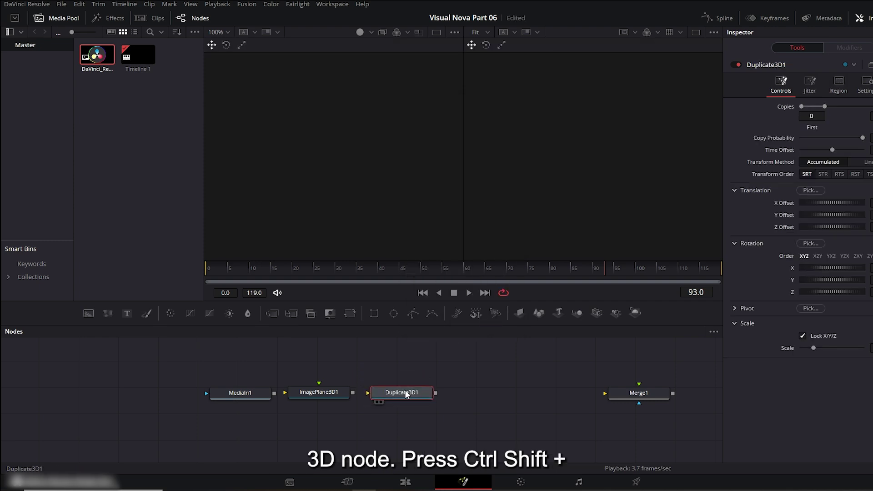
- Add a Transform 3D node and place it after the Duplicate3D1 node
{"action": "left_click", "coordinate": [460, 375]}
{"action": "key", "text": "ctrl+shift+space"}
{"action": "type", "text": "tra"}
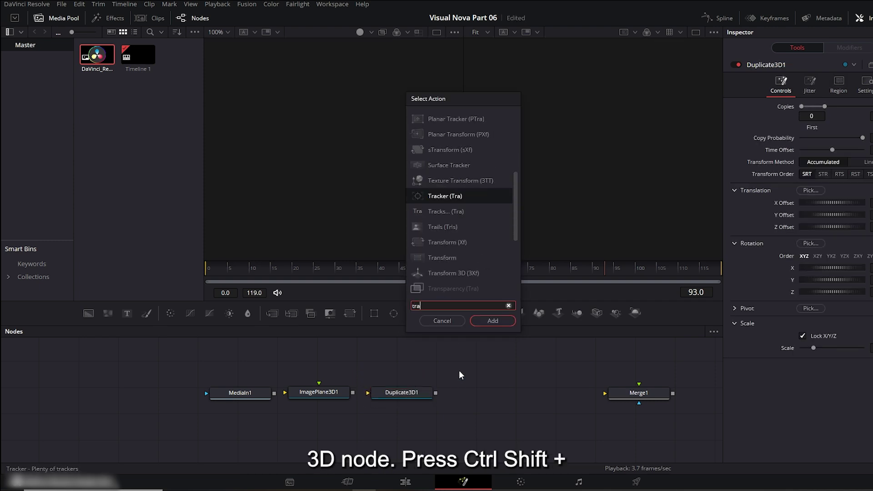
{"action": "type", "text": "ns"}
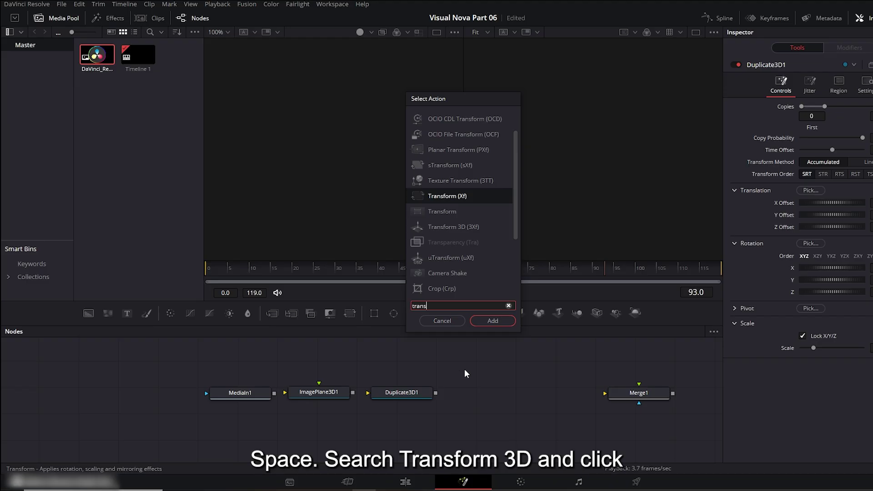
{"action": "left_click", "coordinate": [464, 227]}
{"action": "left_click", "coordinate": [492, 321]}
{"action": "left_click_drag", "start_coordinate": [451, 368], "coordinate": [476, 394]}
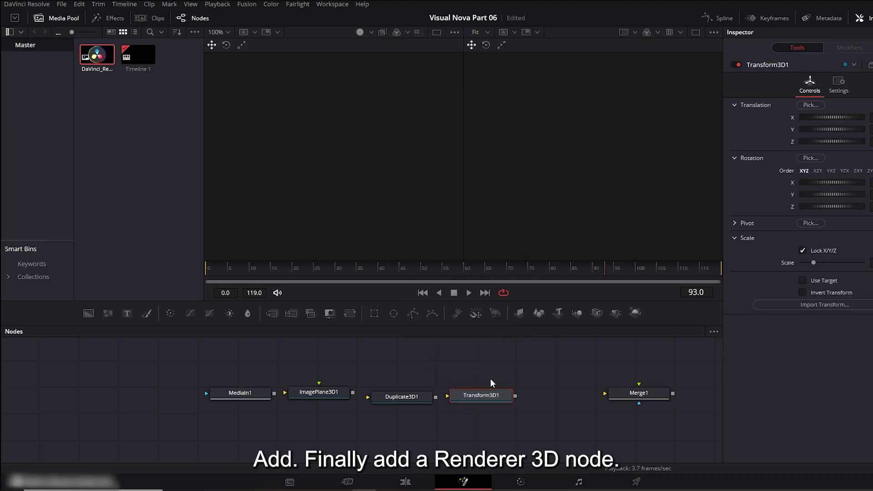
- Add a Renderer 3D node between Transform3D1 and Merge1, and line the nodes up in a row
{"action": "key", "text": "shift+space"}
{"action": "left_click", "coordinate": [453, 121]}
{"action": "left_click", "coordinate": [490, 321]}
{"action": "left_click_drag", "start_coordinate": [502, 369], "coordinate": [562, 389]}
{"action": "left_click_drag", "start_coordinate": [409, 399], "coordinate": [406, 395]}
{"action": "left_click_drag", "start_coordinate": [478, 398], "coordinate": [476, 392]}
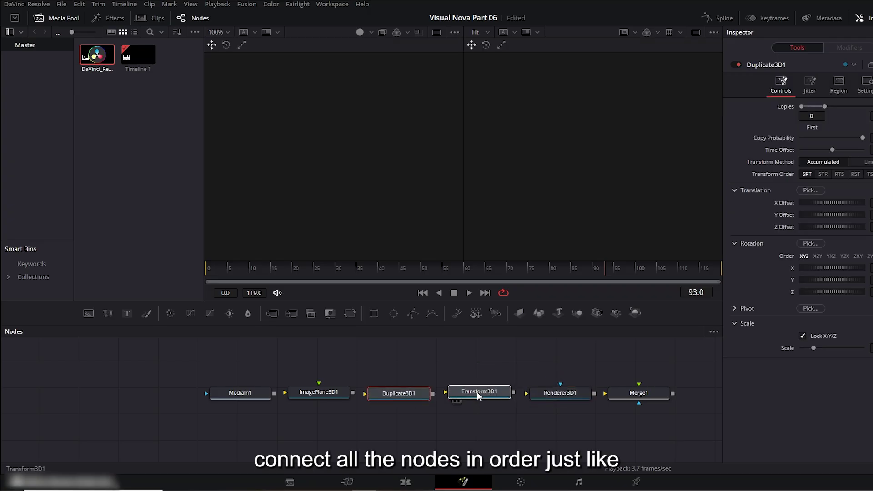
- Connect the nodes in order: MediaIn1, ImagePlane3D1, Duplicate3D1, Transform3D1, Renderer3D1 and Merge1
{"action": "left_click_drag", "start_coordinate": [274, 392], "coordinate": [365, 394]}
{"action": "left_click_drag", "start_coordinate": [432, 393], "coordinate": [459, 392]}
{"action": "left_click_drag", "start_coordinate": [513, 392], "coordinate": [609, 394]}
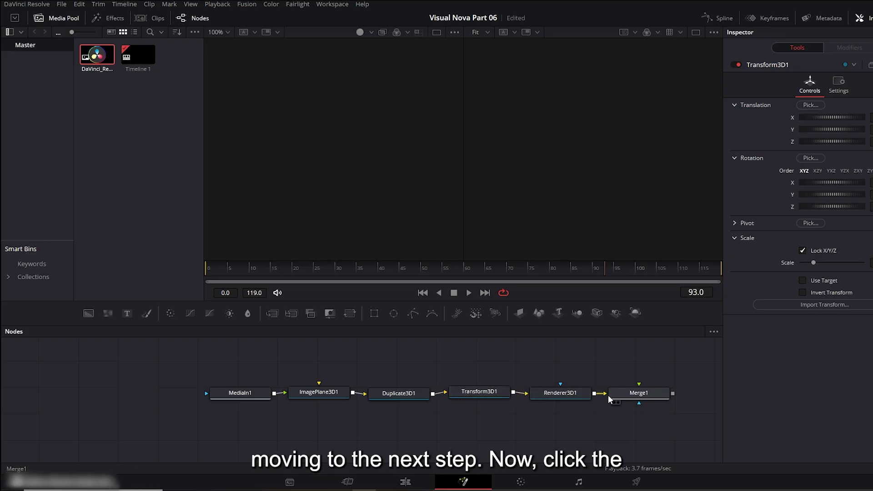
- Display Merge1 in the second viewer and Duplicate3D1 in the first viewer, and enlarge the viewer area
{"action": "left_click", "coordinate": [618, 402]}
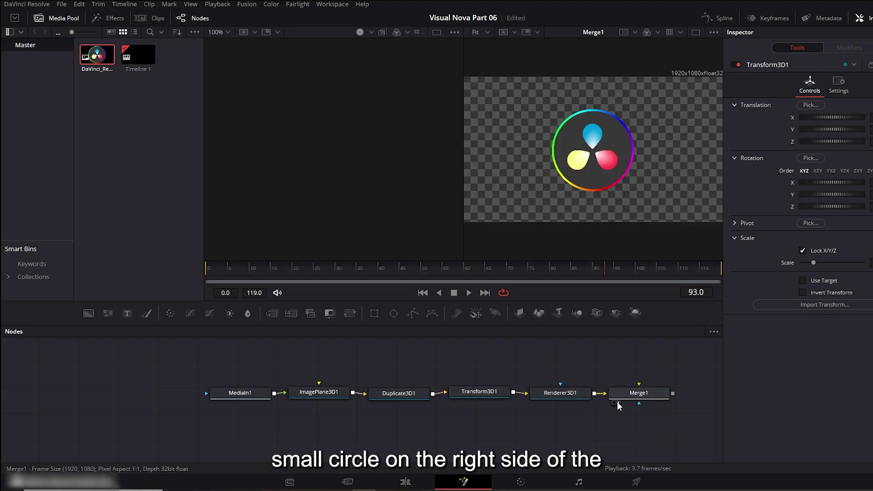
{"action": "left_click_drag", "start_coordinate": [204, 235], "coordinate": [168, 236]}
{"action": "left_click_drag", "start_coordinate": [362, 302], "coordinate": [362, 309]}
{"action": "left_click", "coordinate": [394, 400]}
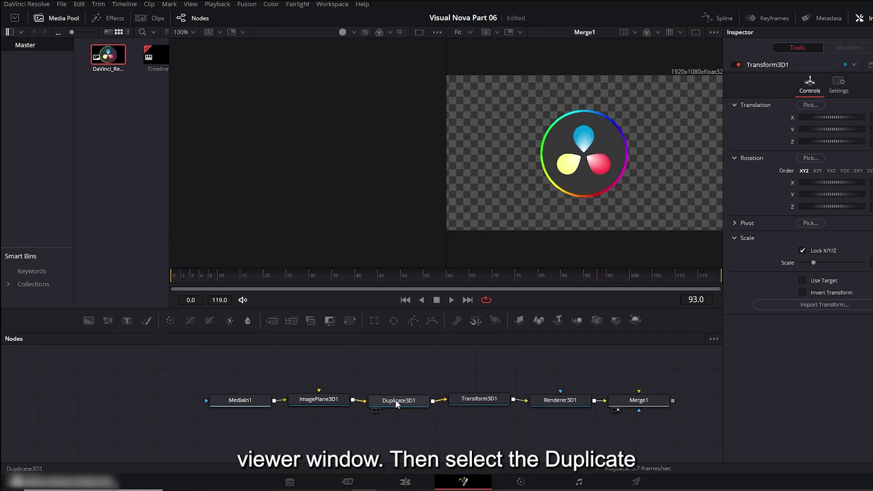
{"action": "left_click", "coordinate": [372, 410]}
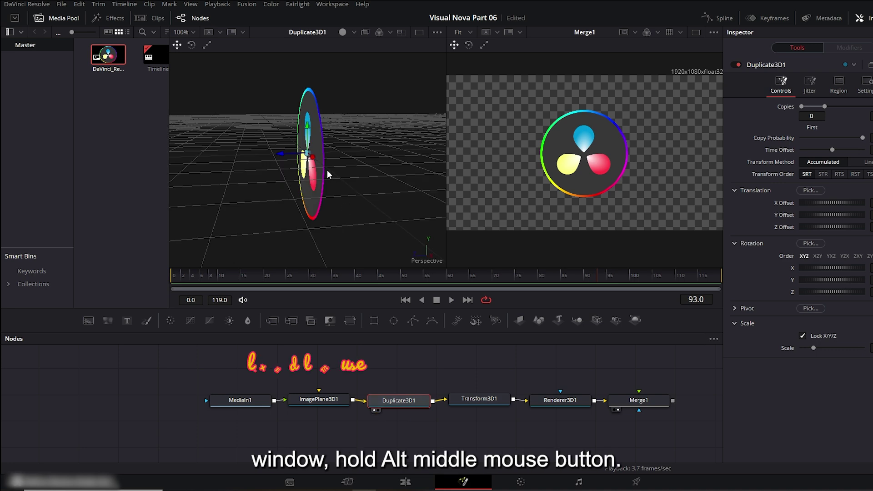
{"action": "left_click_drag", "start_coordinate": [326, 170], "coordinate": [315, 185]}
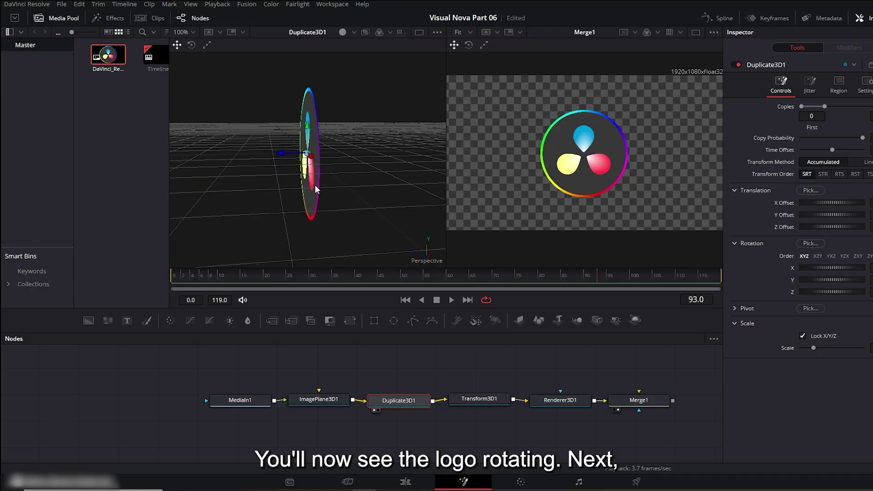
- Set the Renderer3D1 node's renderer type to Hardware Renderer
{"action": "left_click", "coordinate": [557, 402]}
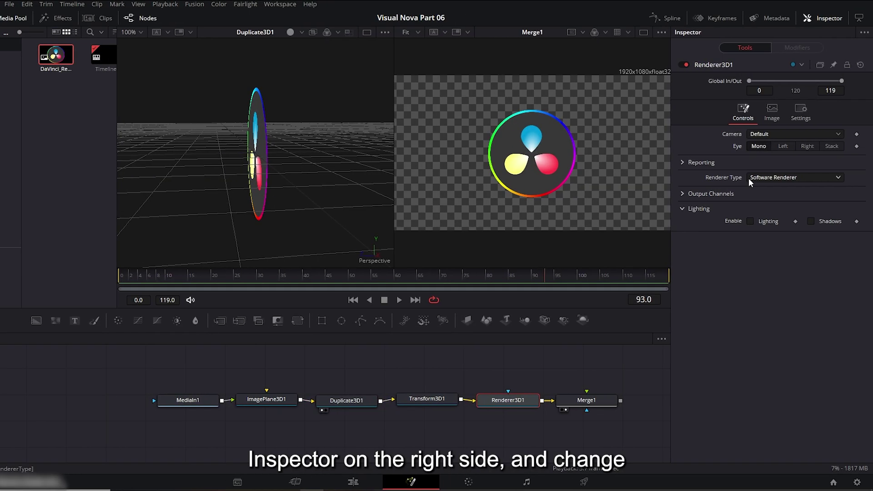
{"action": "left_click", "coordinate": [762, 179]}
{"action": "left_click", "coordinate": [772, 191]}
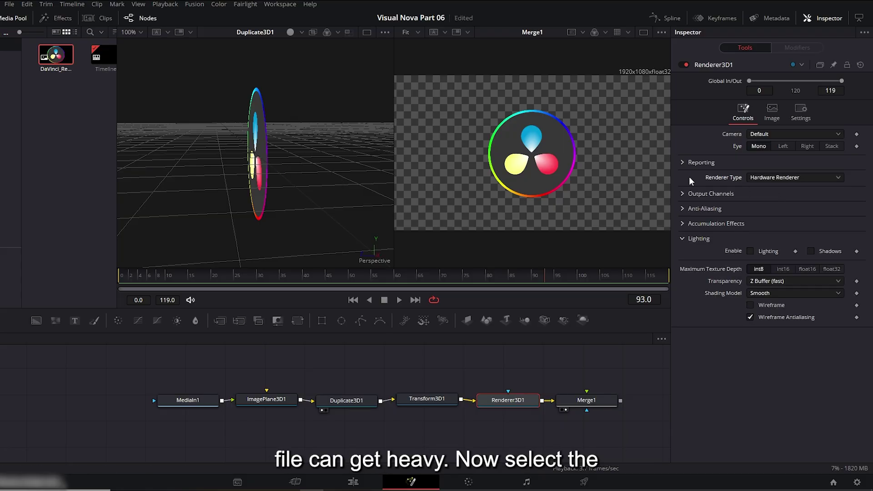
- Set the Duplicate3D1 node's last copy to 200 and its Z offset to 0.001 to give the logo depth
{"action": "left_click", "coordinate": [346, 400]}
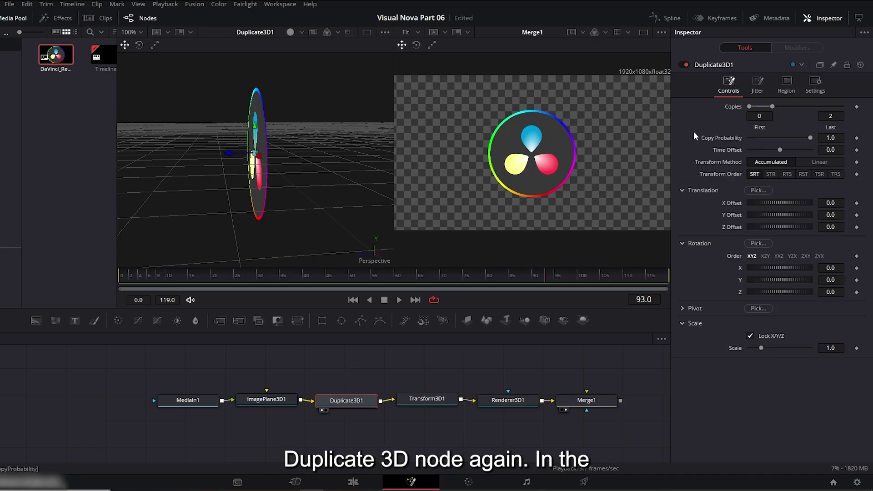
{"action": "left_click", "coordinate": [835, 117]}
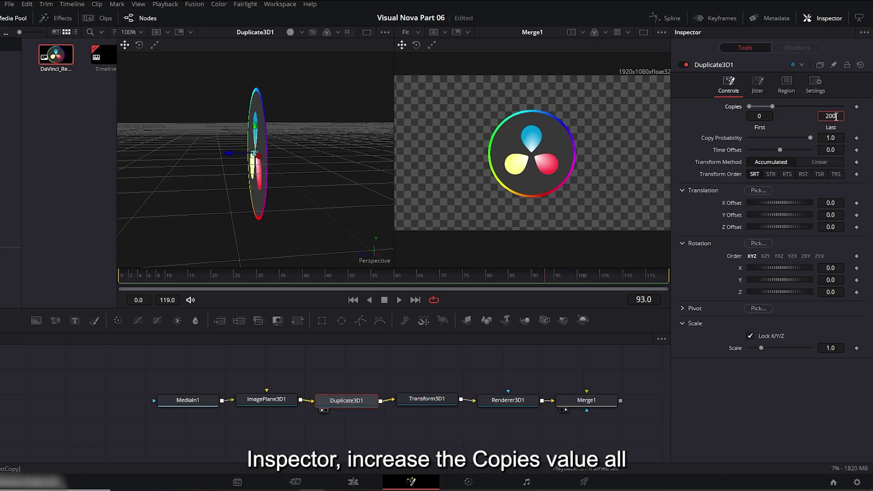
{"action": "type", "text": "00"}
{"action": "key", "text": "Return"}
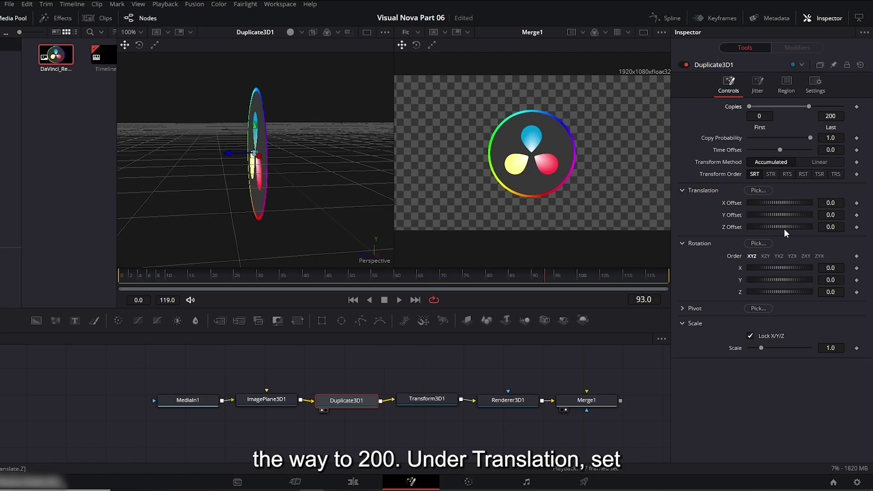
{"action": "left_click", "coordinate": [837, 227]}
{"action": "type", "text": "0"}
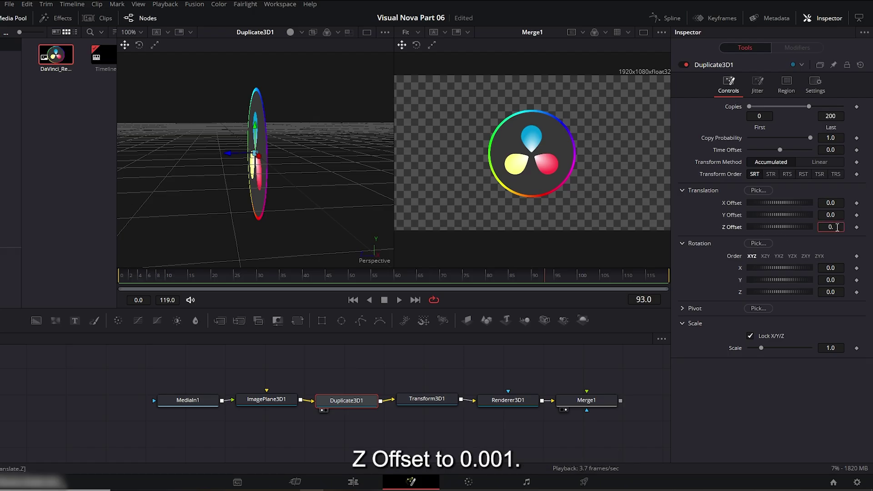
{"action": "type", "text": ".001"}
{"action": "key", "text": "Return"}
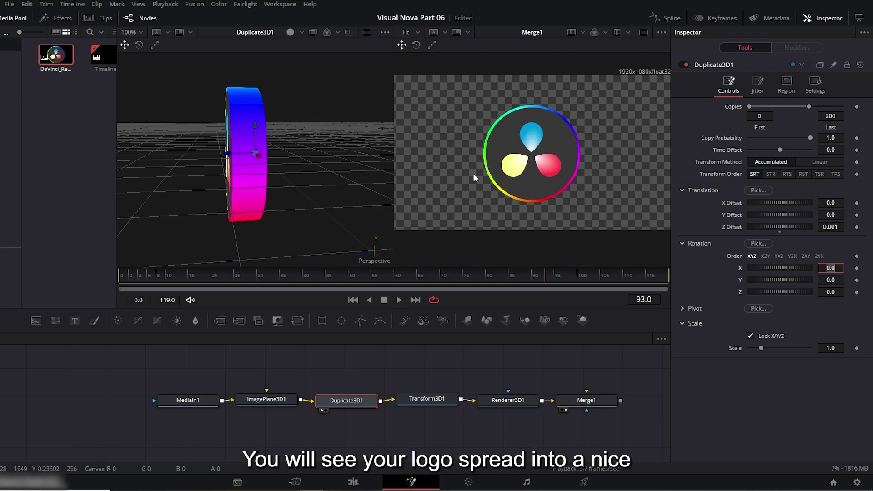
{"action": "left_click_drag", "start_coordinate": [281, 184], "coordinate": [321, 176]}
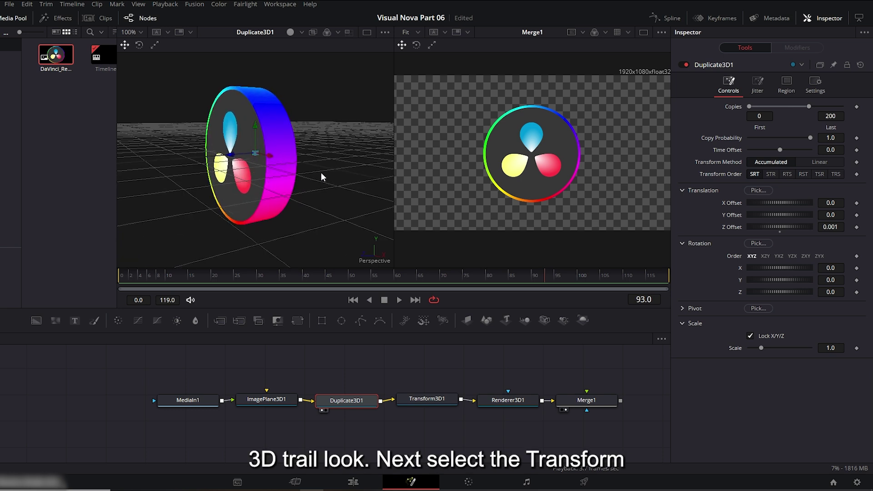
- Display Transform3D1 in the first viewer and, at frame 0, set its rotation to X -70, Y 50 and Z 20
{"action": "left_click", "coordinate": [436, 401]}
{"action": "left_click", "coordinate": [403, 409]}
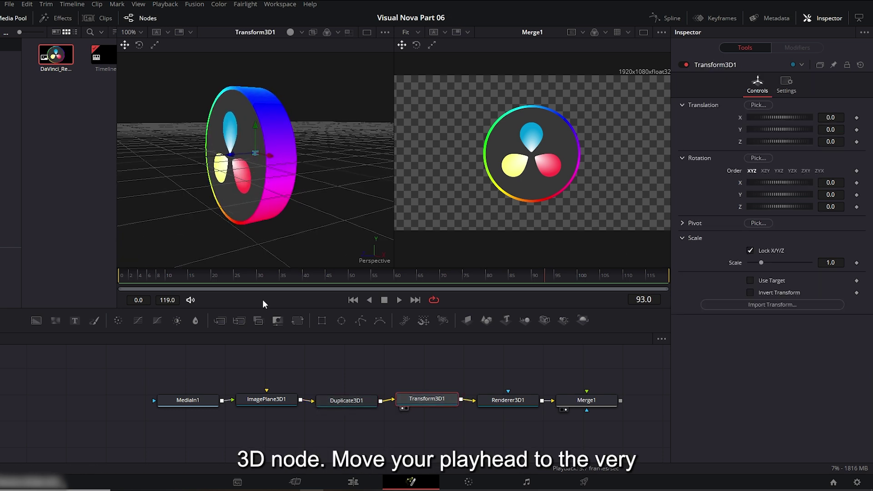
{"action": "left_click_drag", "start_coordinate": [185, 276], "coordinate": [135, 275]}
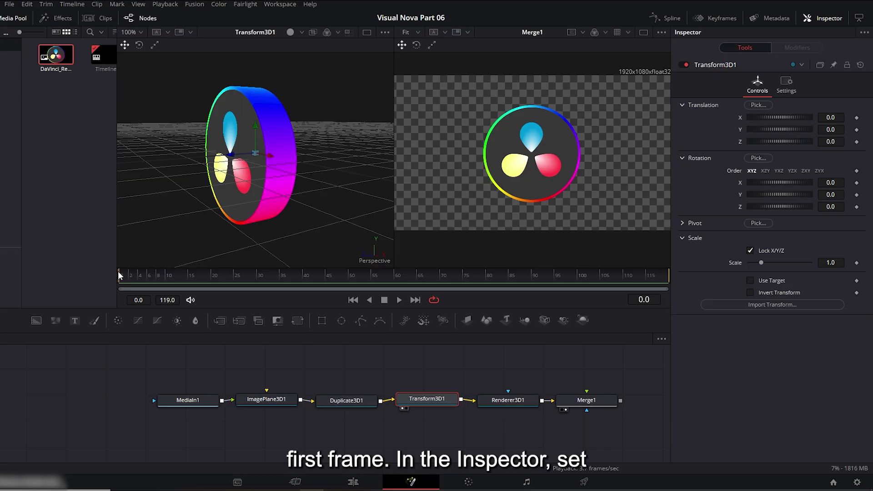
{"action": "left_click", "coordinate": [838, 182]}
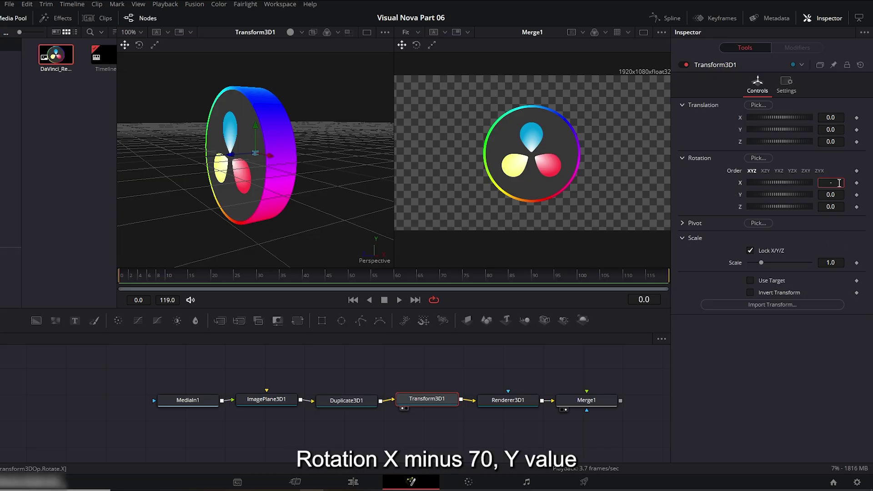
{"action": "type", "text": "-70"}
{"action": "left_click", "coordinate": [837, 195]}
{"action": "type", "text": "5"}
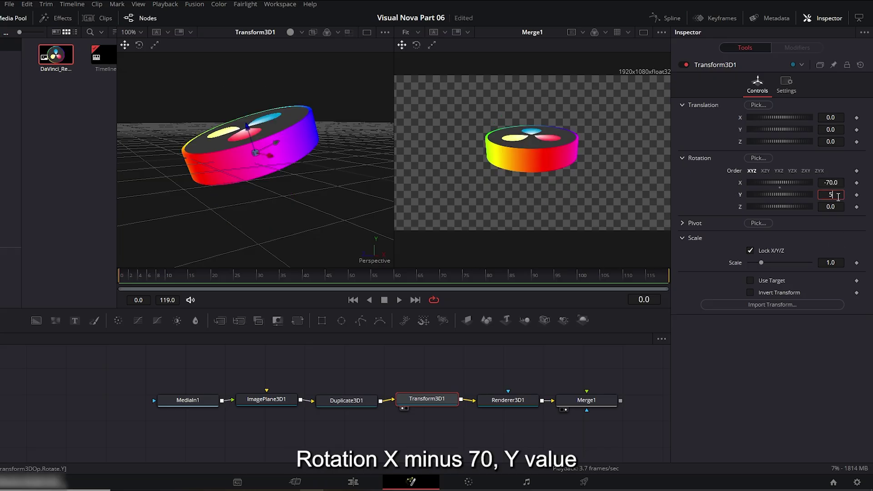
{"action": "type", "text": "0"}
{"action": "left_click", "coordinate": [837, 205]}
{"action": "type", "text": "2"}
- Set Transform3D1's scale to 0 and keyframe its X, Y and Z rotation and scale at frame 0
{"action": "left_click", "coordinate": [838, 263]}
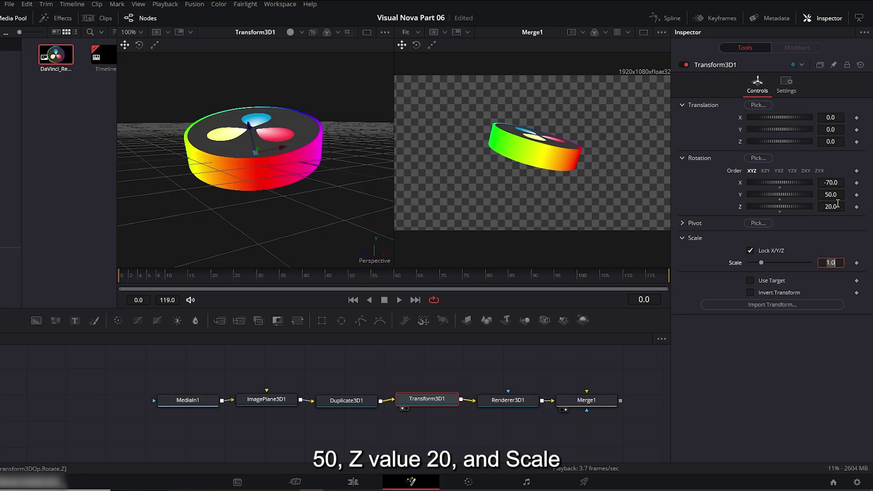
{"action": "type", "text": "0"}
{"action": "key", "text": "Tab"}
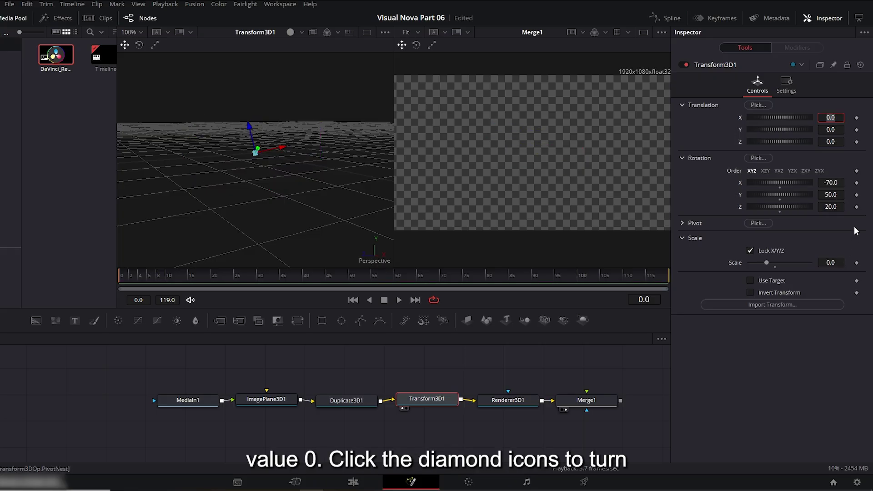
{"action": "left_click", "coordinate": [856, 183]}
{"action": "left_click", "coordinate": [856, 195]}
{"action": "left_click", "coordinate": [857, 207]}
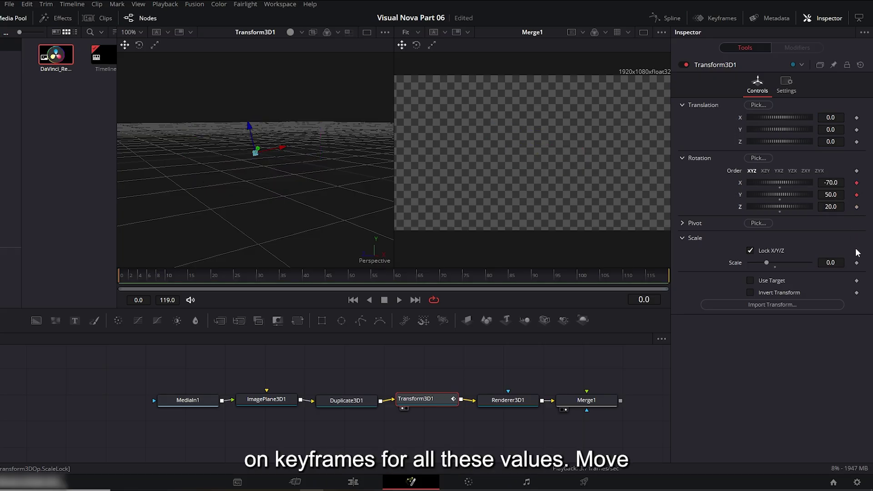
{"action": "left_click", "coordinate": [856, 262]}
- At frame 45, set Transform3D1's scale to 1
{"action": "left_click_drag", "start_coordinate": [221, 280], "coordinate": [281, 280]}
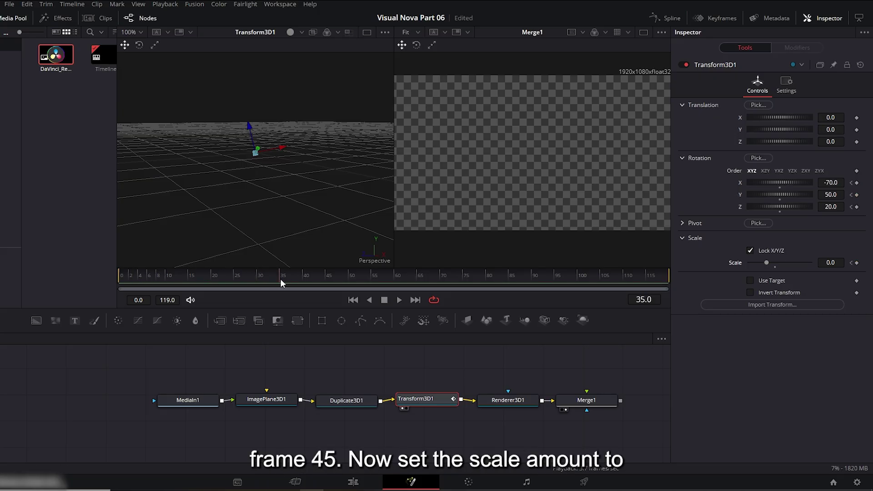
{"action": "left_click", "coordinate": [834, 262]}
{"action": "type", "text": "1"}
{"action": "key", "text": "Tab"}
- Set Transform3D1's X, Y and Z rotation to 0 at frame 45, and preview the animation
{"action": "left_click", "coordinate": [841, 207]}
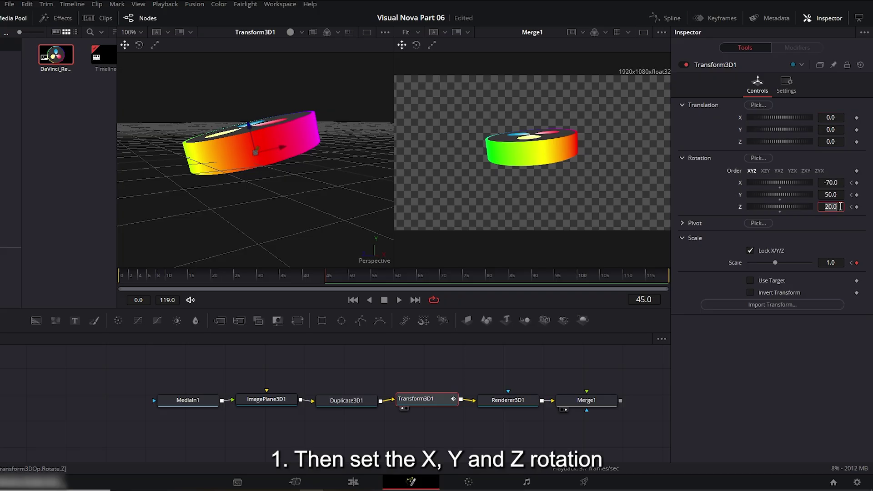
{"action": "type", "text": "0"}
{"action": "key", "text": "Return"}
{"action": "left_click", "coordinate": [836, 194]}
{"action": "type", "text": "0"}
{"action": "key", "text": "Tab"}
{"action": "left_click", "coordinate": [836, 183]}
{"action": "type", "text": "0"}
{"action": "key", "text": "Tab"}
{"action": "key", "text": "space"}
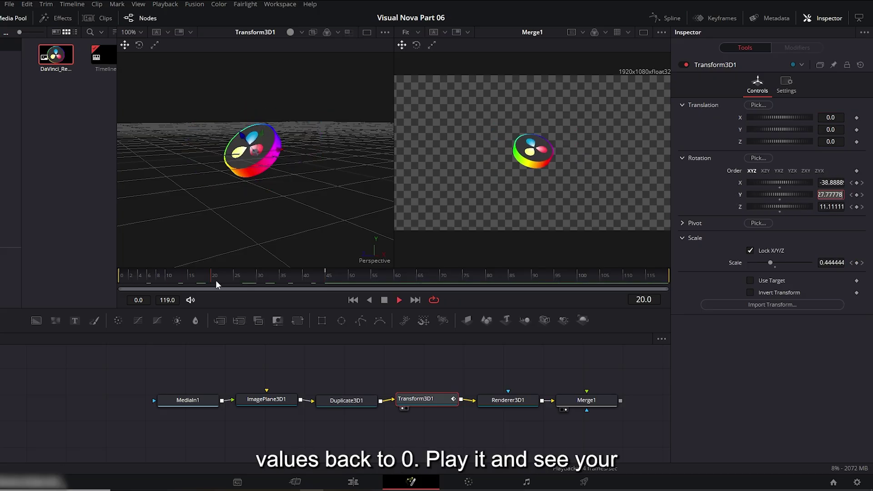
{"action": "left_click_drag", "start_coordinate": [217, 279], "coordinate": [320, 272]}
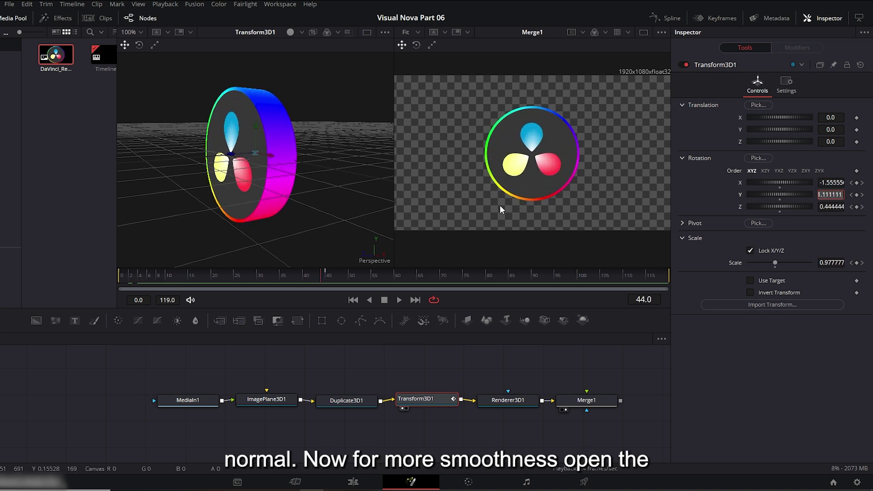
- Apply Out Cubic easing to all Transform3D1 rotation and scale keyframes in the spline editor and preview the animation
{"action": "left_click", "coordinate": [672, 20]}
{"action": "left_click", "coordinate": [324, 364]}
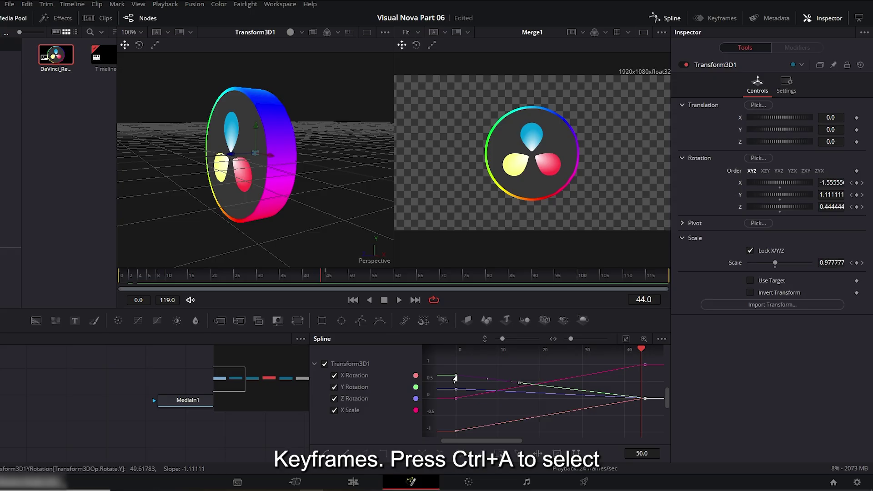
{"action": "key", "text": "ctrl+a"}
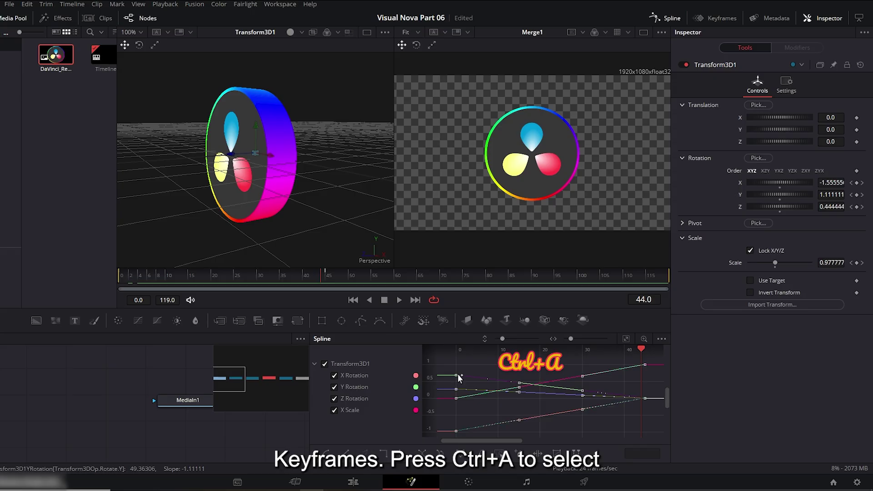
{"action": "right_click", "coordinate": [554, 361]}
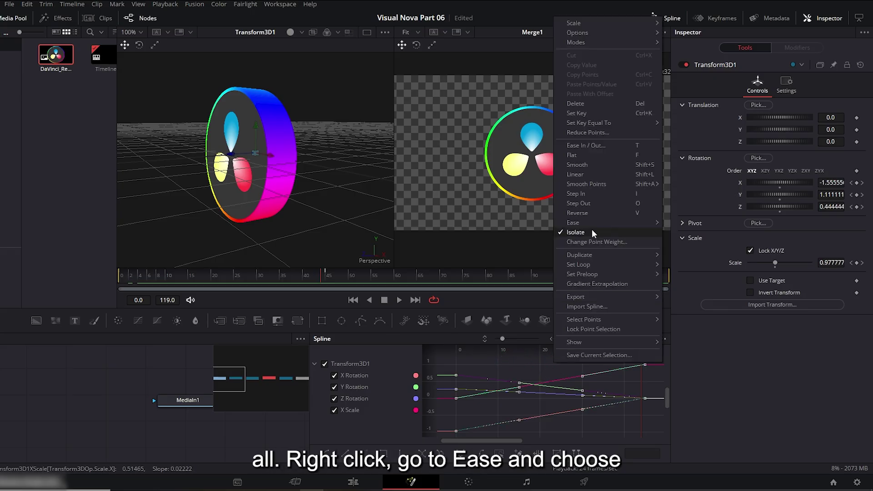
{"action": "mouse_move", "coordinate": [592, 224]}
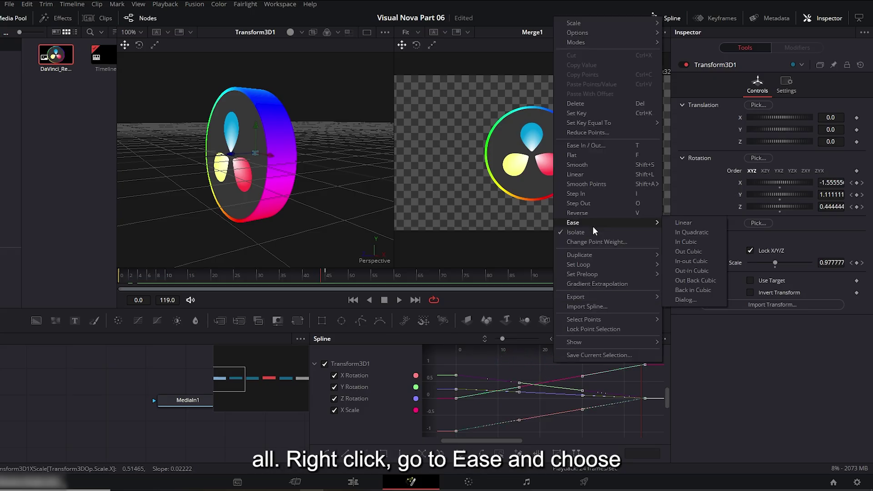
{"action": "left_click", "coordinate": [687, 252]}
{"action": "left_click", "coordinate": [397, 300]}
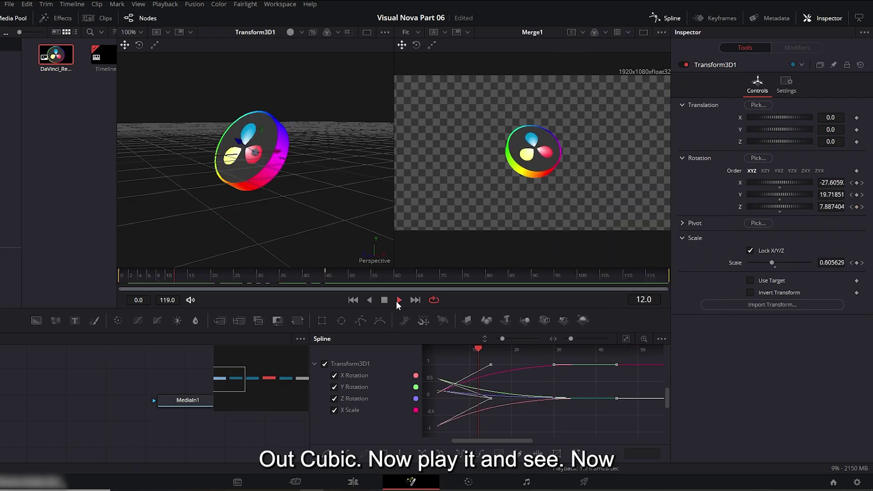
{"action": "left_click", "coordinate": [396, 301]}
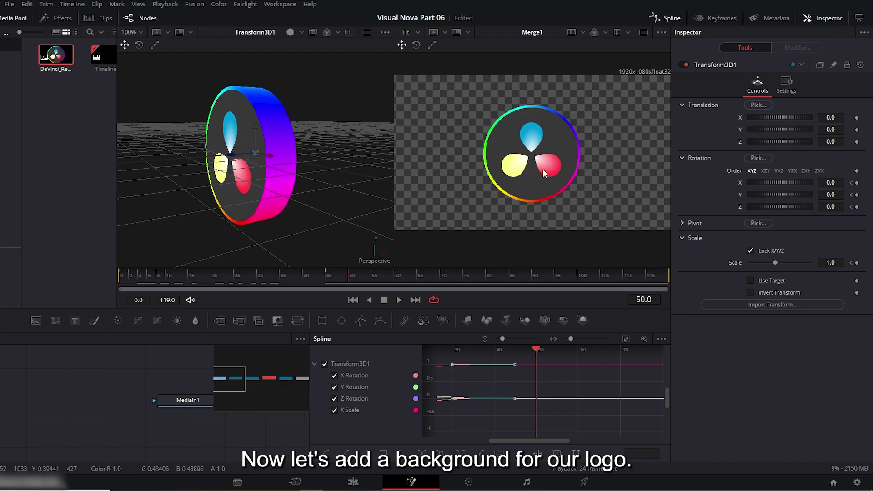
{"action": "left_click", "coordinate": [664, 17]}
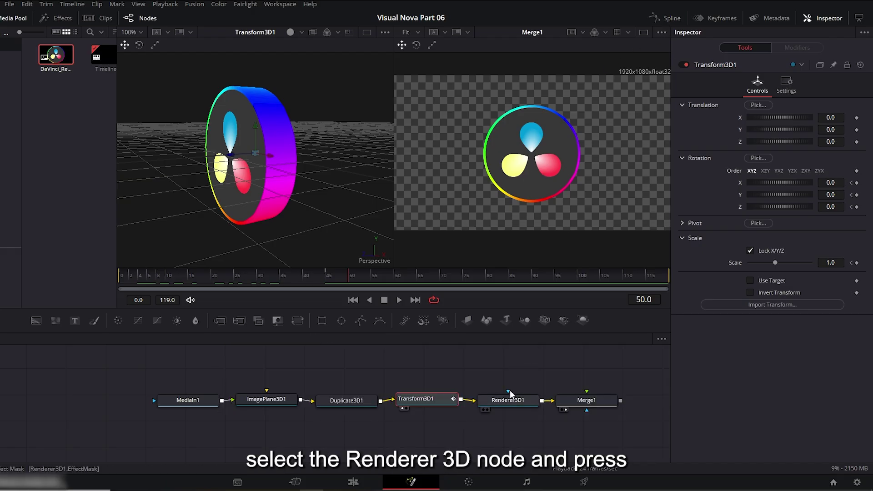
- Add a Background node merged with Renderer3D1 and set the new Merge2 node's operator to Under
{"action": "left_click", "coordinate": [506, 403]}
{"action": "key", "text": "ctrl+shift+space"}
{"action": "type", "text": "ba"}
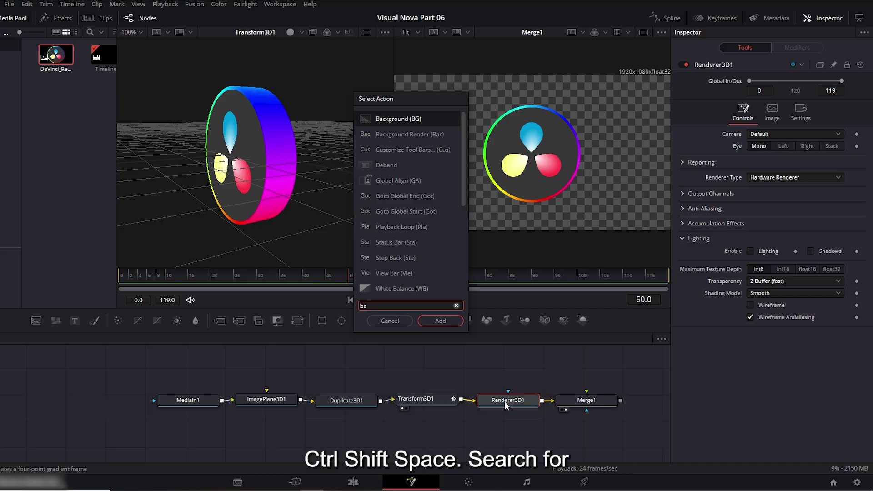
{"action": "type", "text": "ck"}
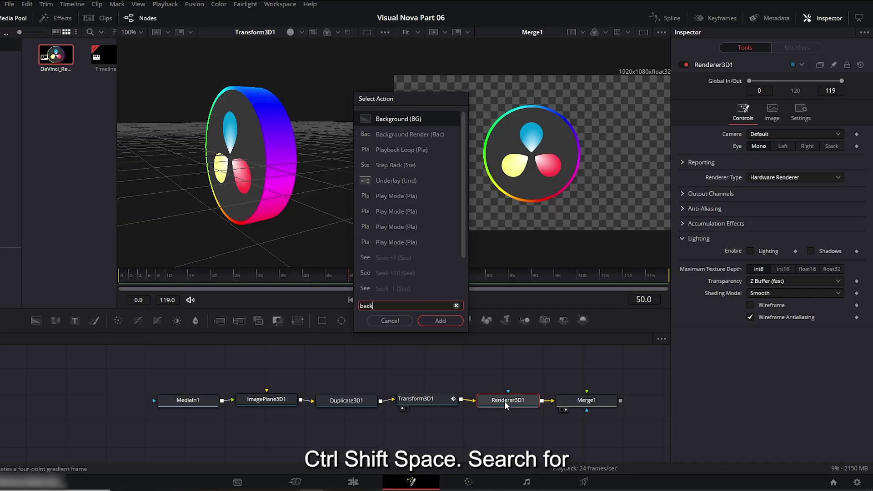
{"action": "left_click", "coordinate": [440, 321]}
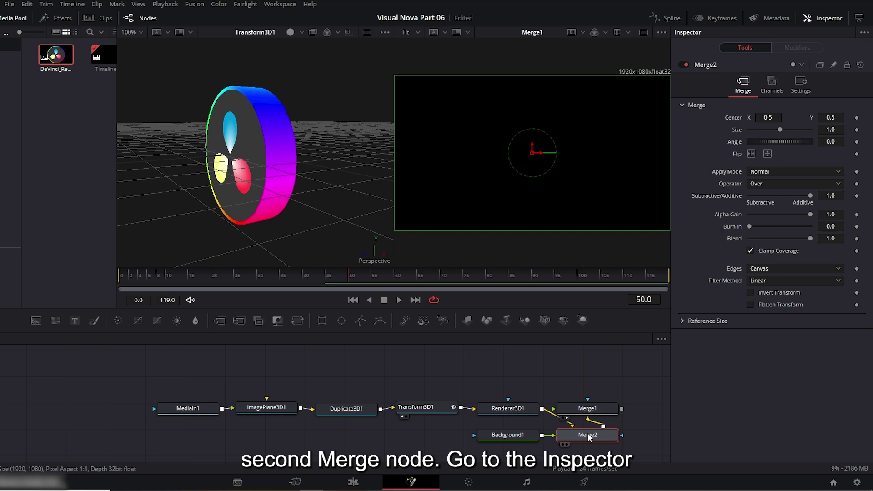
{"action": "left_click", "coordinate": [775, 184]}
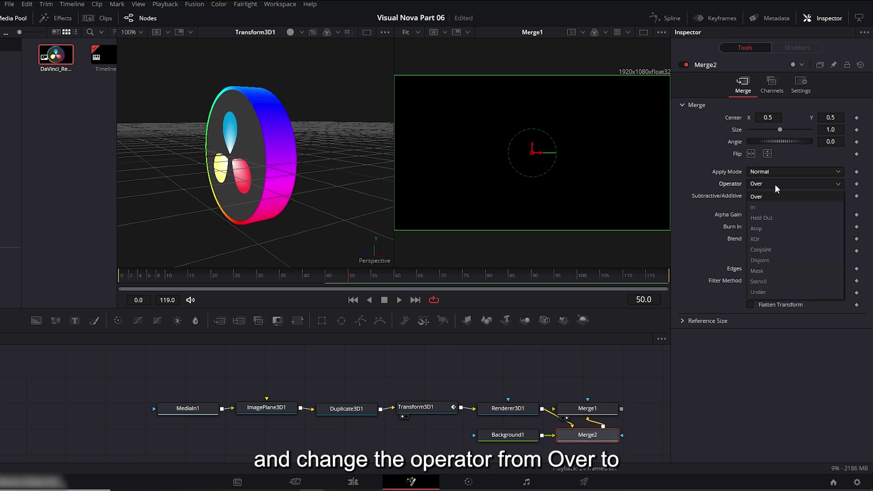
{"action": "left_click", "coordinate": [766, 293]}
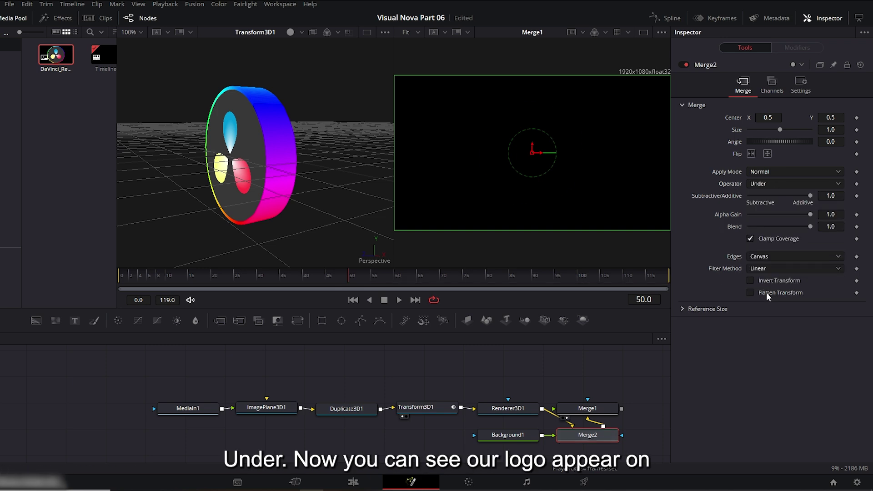
- Arrange Merge2 and Background1 in a vertical stack above Renderer3D1 and enlarge the node area
{"action": "left_click_drag", "start_coordinate": [587, 435], "coordinate": [551, 374]}
{"action": "left_click_drag", "start_coordinate": [507, 434], "coordinate": [508, 351]}
{"action": "left_click_drag", "start_coordinate": [551, 376], "coordinate": [503, 382]}
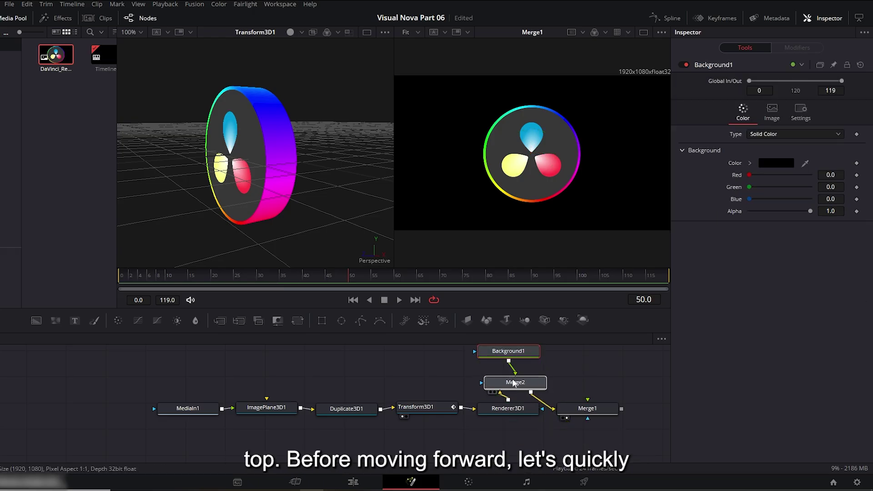
{"action": "left_click_drag", "start_coordinate": [508, 350], "coordinate": [500, 358]}
{"action": "left_click_drag", "start_coordinate": [496, 307], "coordinate": [496, 260]}
{"action": "left_click_drag", "start_coordinate": [622, 305], "coordinate": [155, 382]}
{"action": "left_click_drag", "start_coordinate": [493, 353], "coordinate": [500, 343]}
{"action": "left_click_drag", "start_coordinate": [496, 376], "coordinate": [498, 373]}
- Set Background1's solid color to white (#ffffff)
{"action": "left_click", "coordinate": [501, 348]}
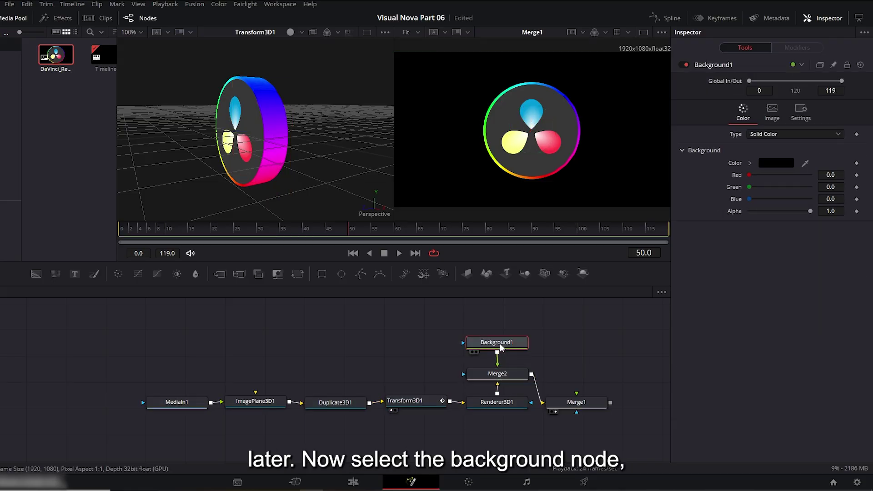
{"action": "left_click", "coordinate": [776, 162]}
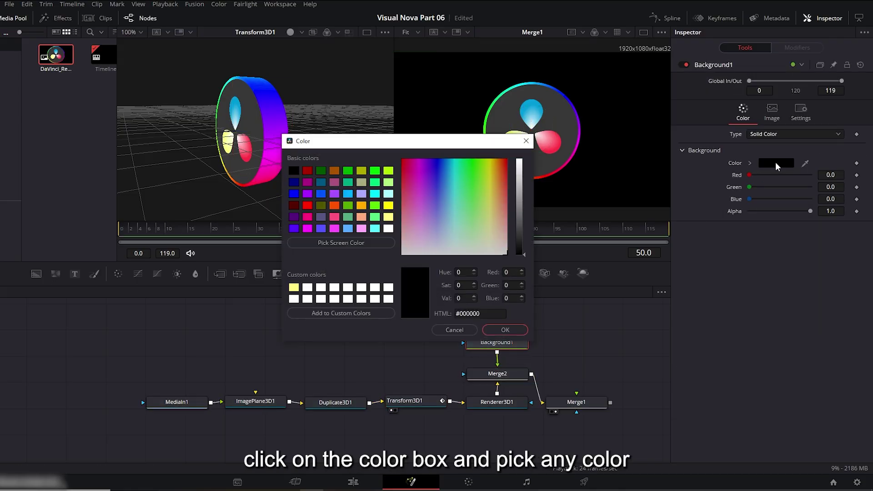
{"action": "left_click", "coordinate": [389, 229]}
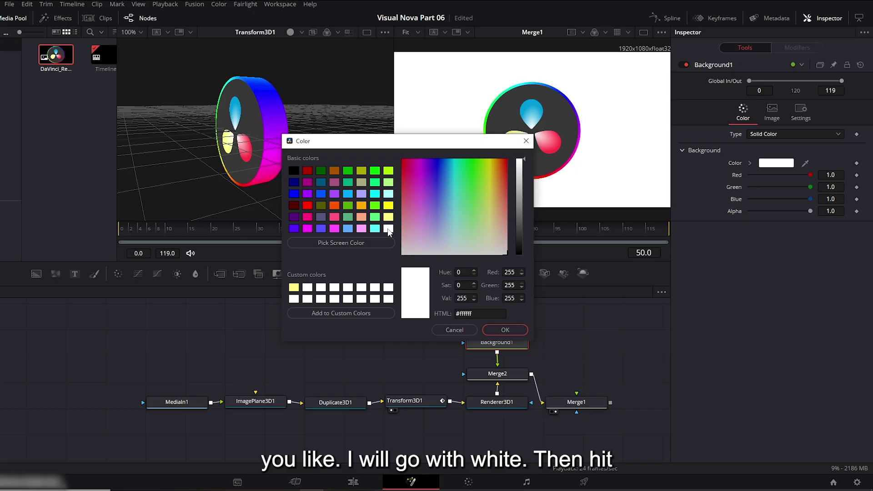
{"action": "left_click", "coordinate": [503, 330]}
- Add a Drop Shadow node after Renderer3D1 and set its drop distance to 0.052
{"action": "left_click", "coordinate": [508, 404]}
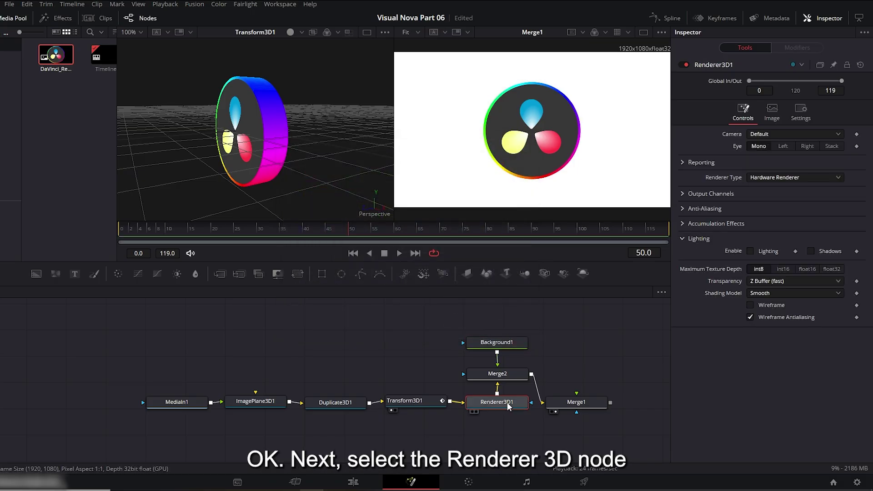
{"action": "key", "text": "ctrl+shift+space"}
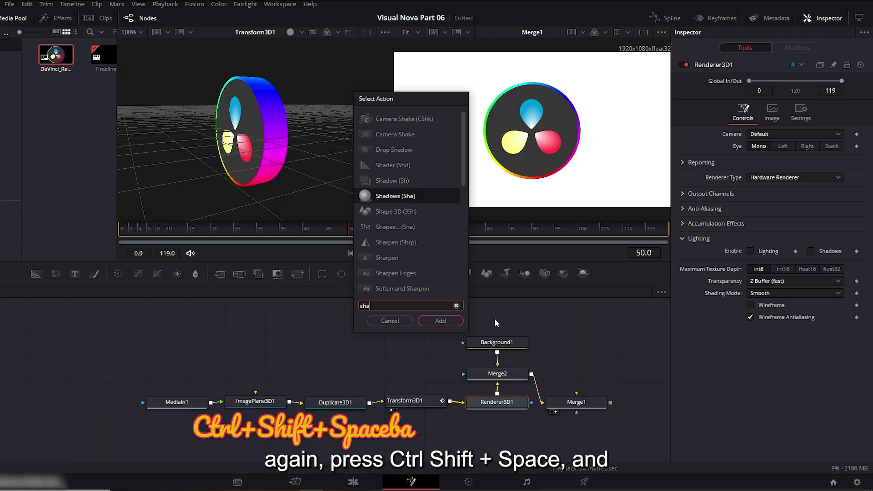
{"action": "type", "text": "shad"}
{"action": "left_click", "coordinate": [397, 119]}
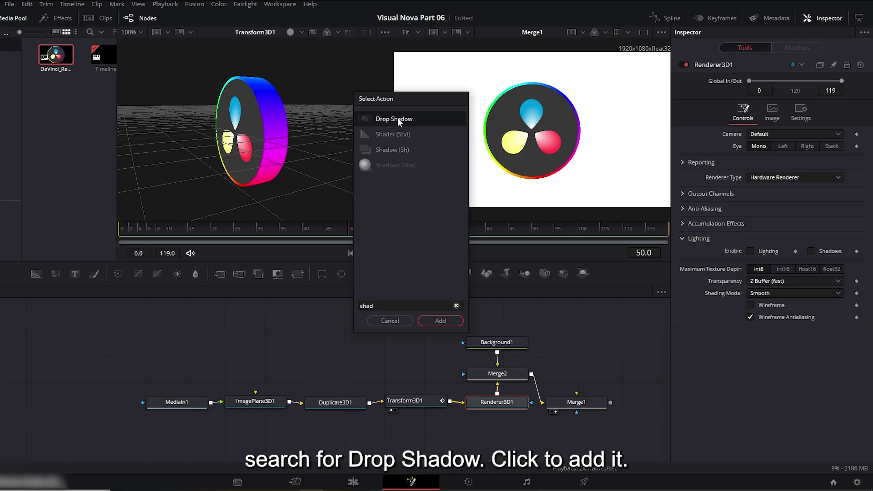
{"action": "left_click", "coordinate": [440, 321]}
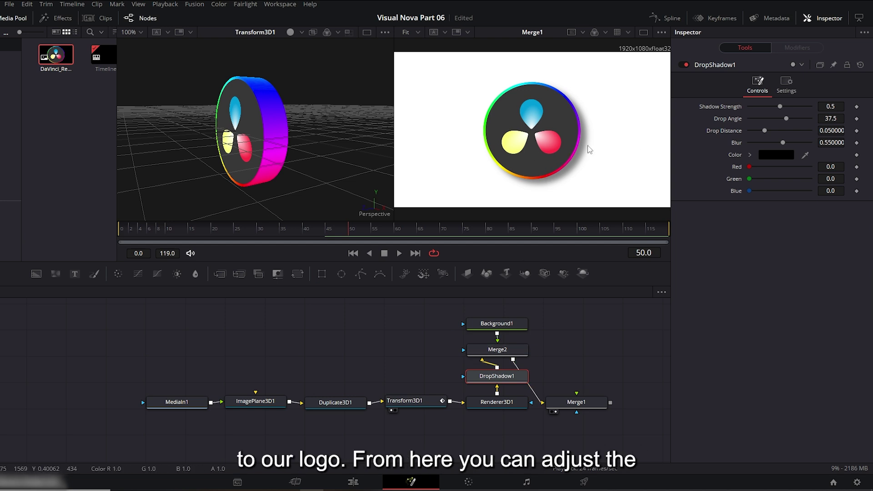
{"action": "left_click_drag", "start_coordinate": [764, 129], "coordinate": [764, 129]}
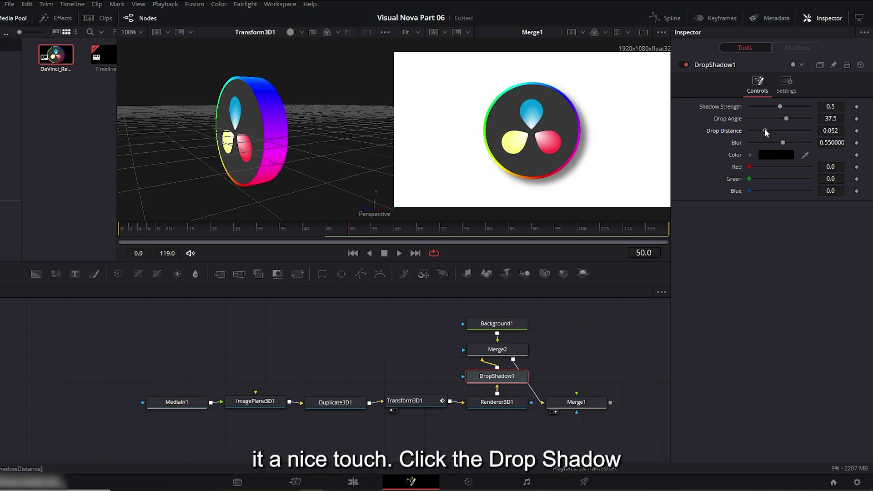
- Toggle the DropShadow1 node off and on to compare the logo with and without its shadow
{"action": "left_click", "coordinate": [682, 65]}
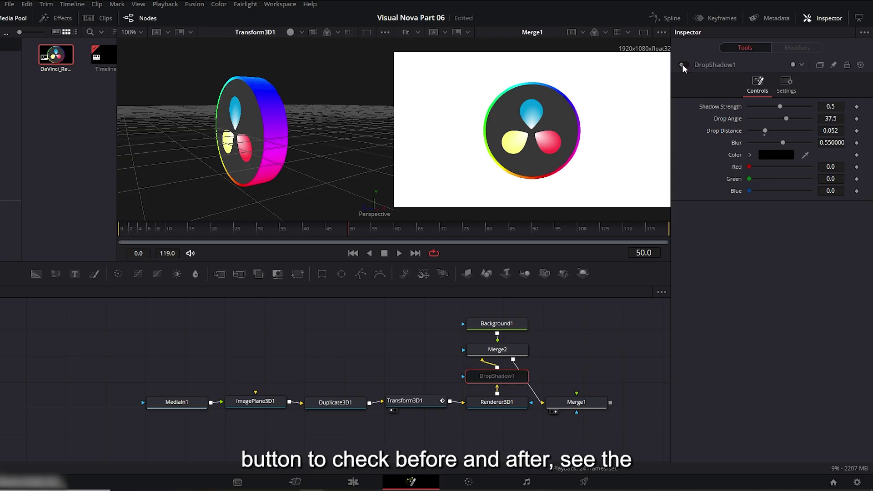
{"action": "left_click", "coordinate": [683, 64]}
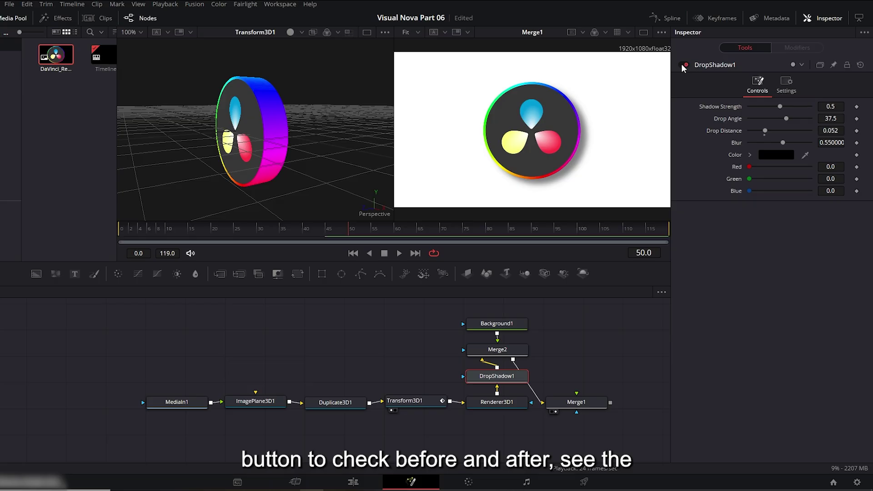
{"action": "left_click", "coordinate": [681, 64]}
{"action": "left_click", "coordinate": [683, 64]}
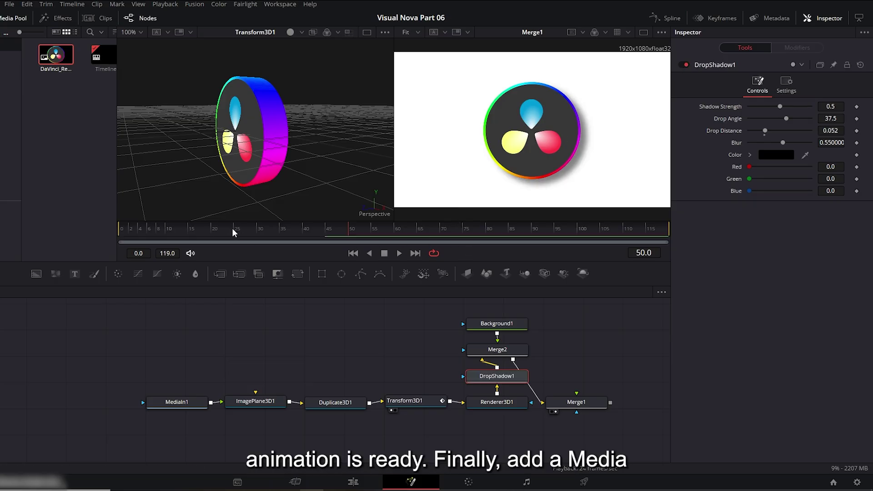
- Switch to the Edit page and play the logo animation from the start of the timeline
{"action": "left_click", "coordinate": [352, 484]}
{"action": "left_click", "coordinate": [259, 299]}
{"action": "left_click_drag", "start_coordinate": [260, 299], "coordinate": [239, 298]}
{"action": "key", "text": "space"}
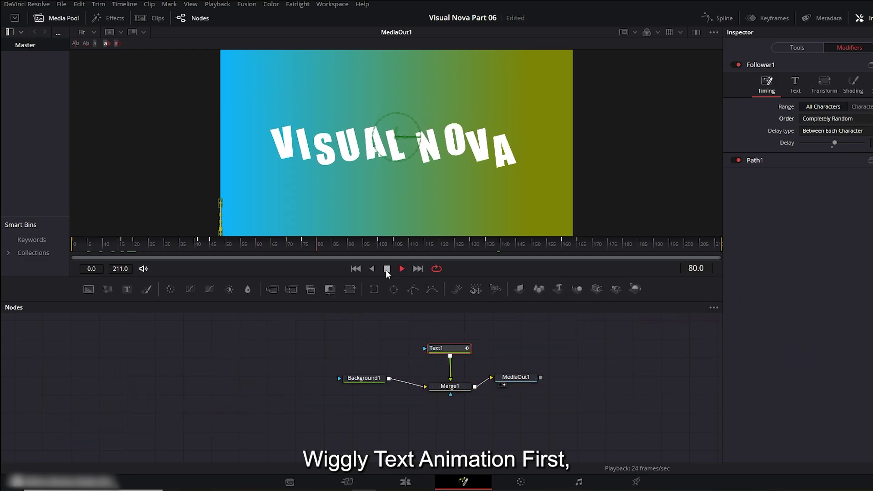
- Create a new Fusion composition clip named Wiggly Text and place it at the start of the Video 1 track
{"action": "right_click", "coordinate": [156, 201]}
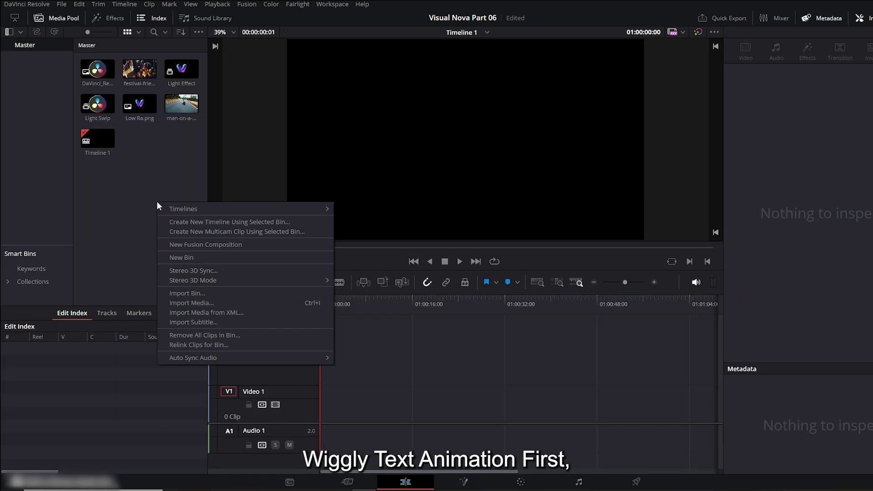
{"action": "left_click", "coordinate": [223, 245]}
{"action": "type", "text": "Wiggly"}
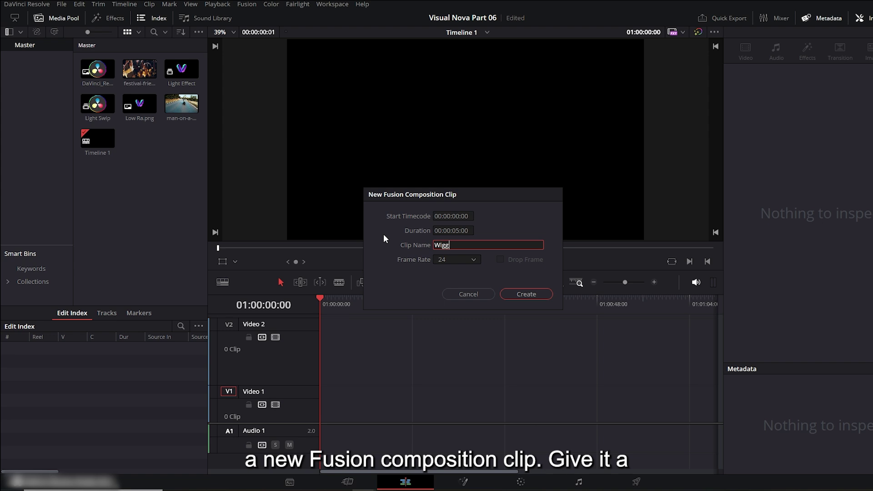
{"action": "type", "text": "xt"}
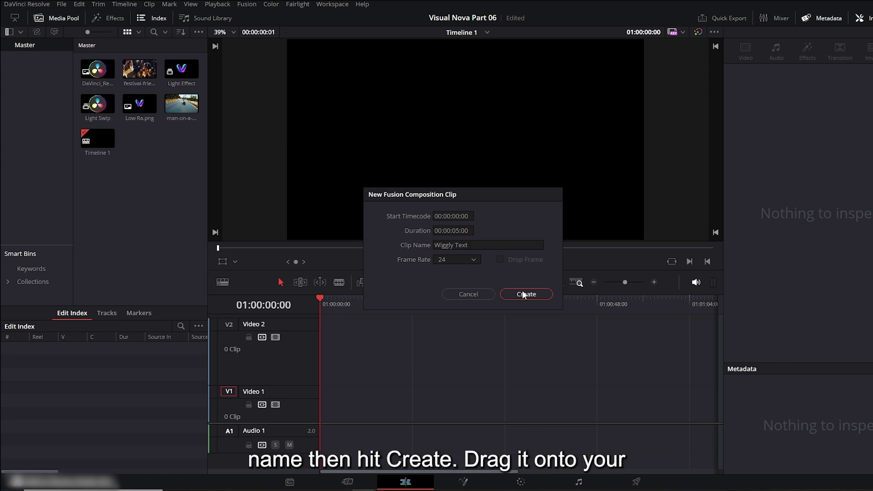
{"action": "left_click", "coordinate": [526, 295]}
{"action": "left_click_drag", "start_coordinate": [139, 139], "coordinate": [325, 405]}
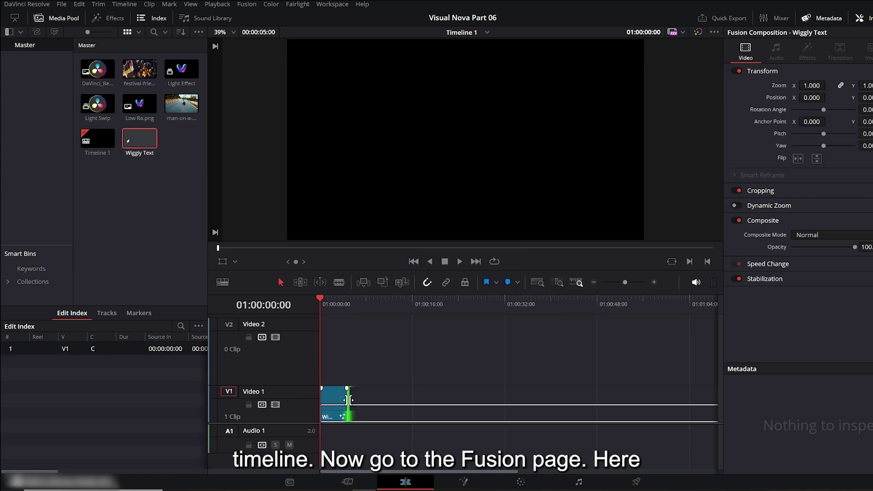
- Open the Wiggly Text clip on the Fusion page, add a Background node beside MediaOut1 and display it in the viewer
{"action": "left_click", "coordinate": [467, 486]}
{"action": "left_click_drag", "start_coordinate": [413, 394], "coordinate": [531, 377]}
{"action": "left_click_drag", "start_coordinate": [86, 290], "coordinate": [371, 377]}
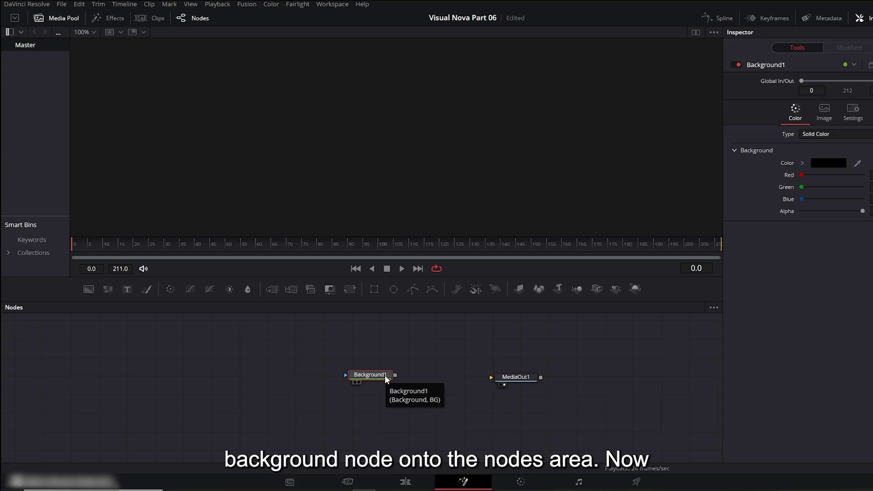
{"action": "left_click", "coordinate": [359, 383]}
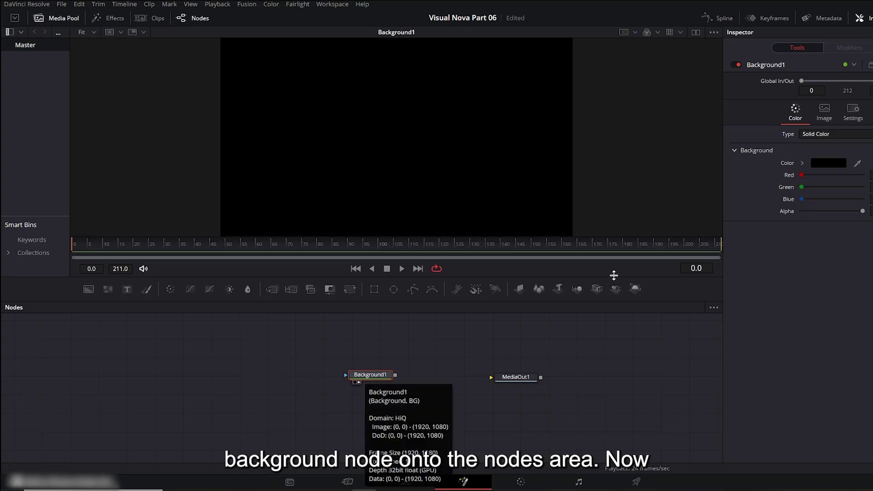
- Change Background1's type to Gradient and set its first color to light blue (red 0.0, green 0.6667, blue 1.0)
{"action": "left_click", "coordinate": [787, 134]}
{"action": "left_click", "coordinate": [775, 189]}
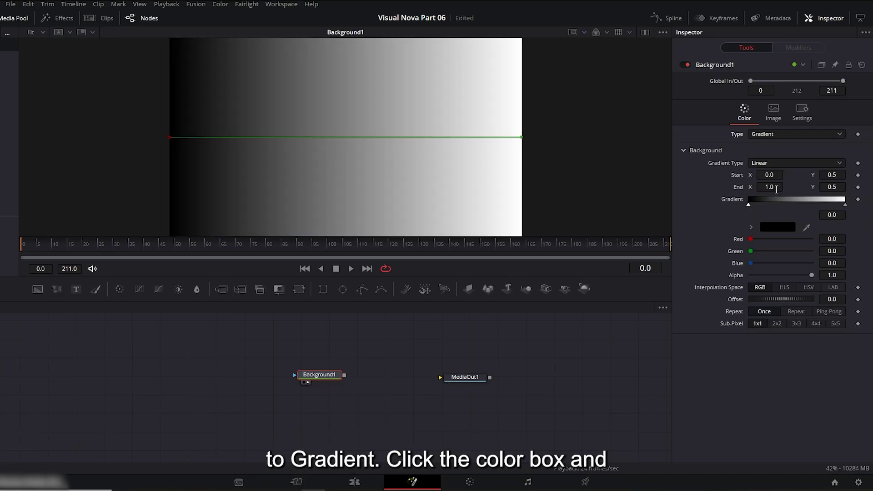
{"action": "left_click", "coordinate": [774, 230]}
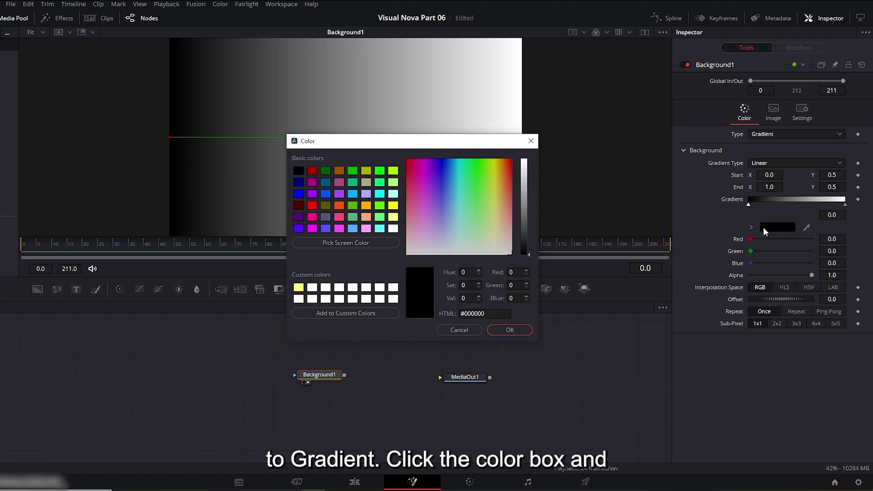
{"action": "left_click_drag", "start_coordinate": [425, 147], "coordinate": [431, 156]}
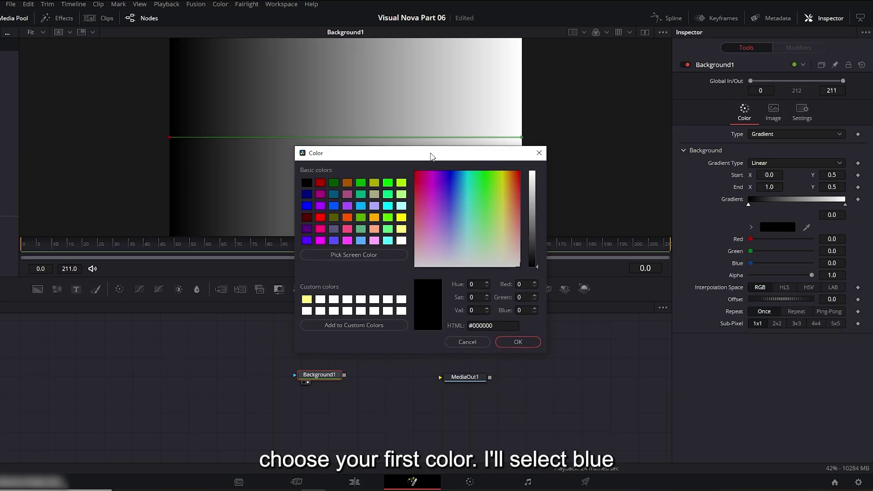
{"action": "left_click", "coordinate": [361, 207]}
{"action": "left_click", "coordinate": [518, 343]}
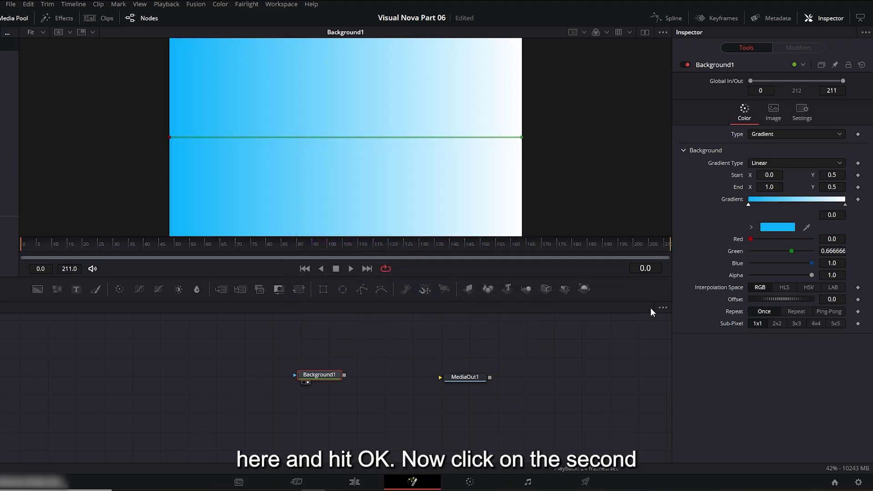
- Set the gradient's second color to dark olive (red and green about 0.49, blue 0.0) and move its end point to X about 0.877
{"action": "left_click", "coordinate": [844, 204]}
{"action": "left_click", "coordinate": [775, 228]}
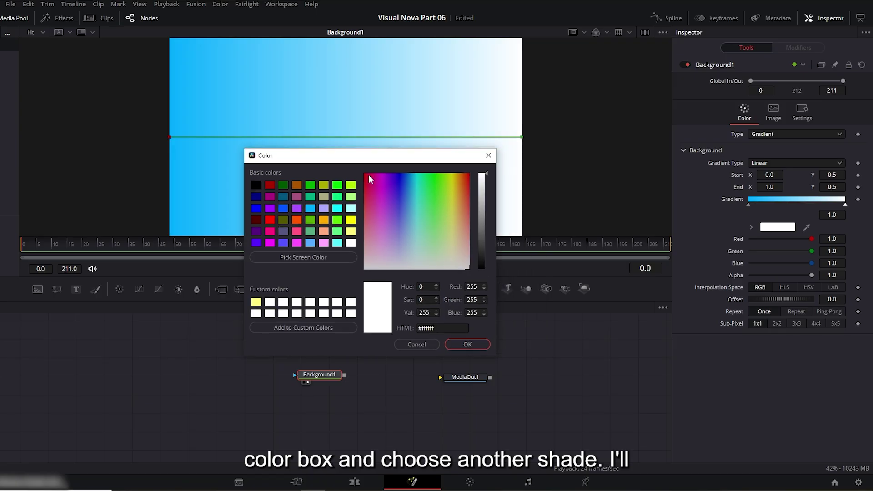
{"action": "left_click", "coordinate": [296, 185]}
{"action": "left_click", "coordinate": [321, 185]}
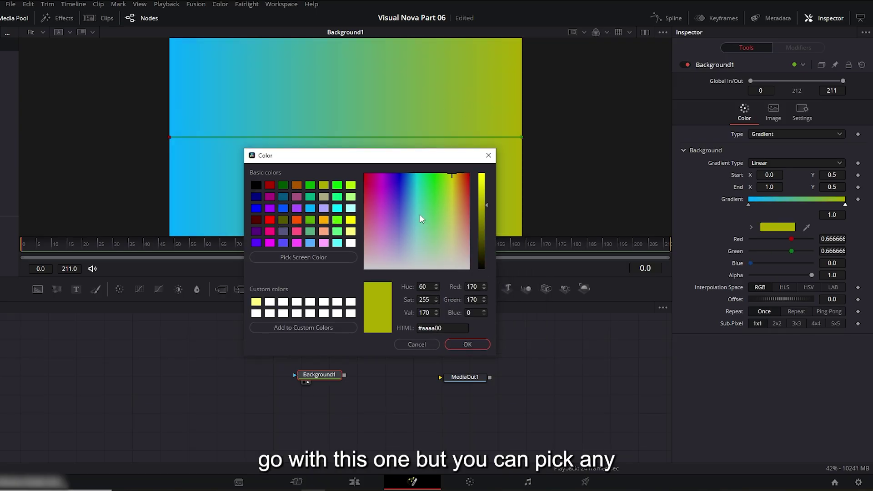
{"action": "left_click_drag", "start_coordinate": [485, 206], "coordinate": [485, 222]}
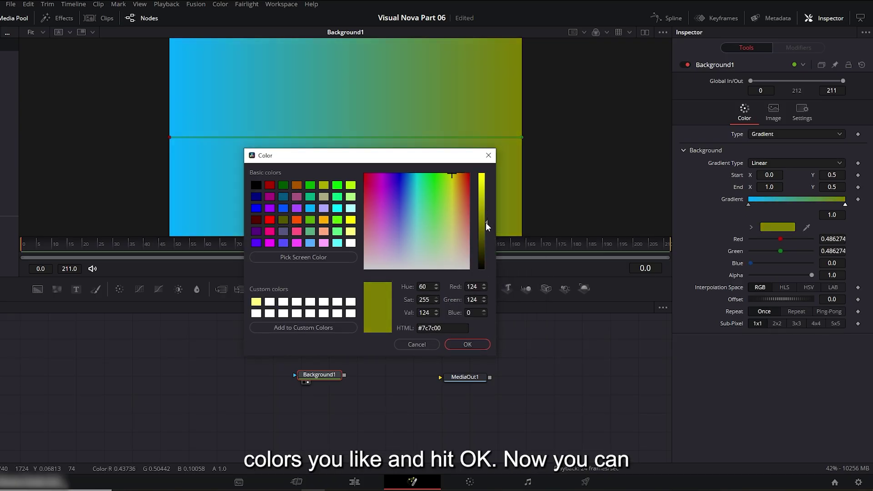
{"action": "left_click", "coordinate": [467, 345]}
{"action": "left_click_drag", "start_coordinate": [521, 137], "coordinate": [478, 137]}
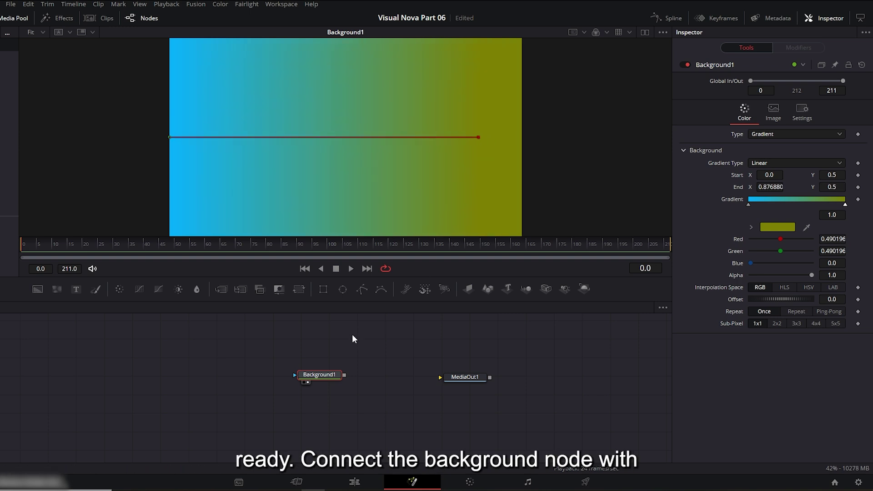
- Connect Background1 to MediaOut1 and align Background1 level with it in the node graph
{"action": "left_click_drag", "start_coordinate": [344, 374], "coordinate": [446, 377]}
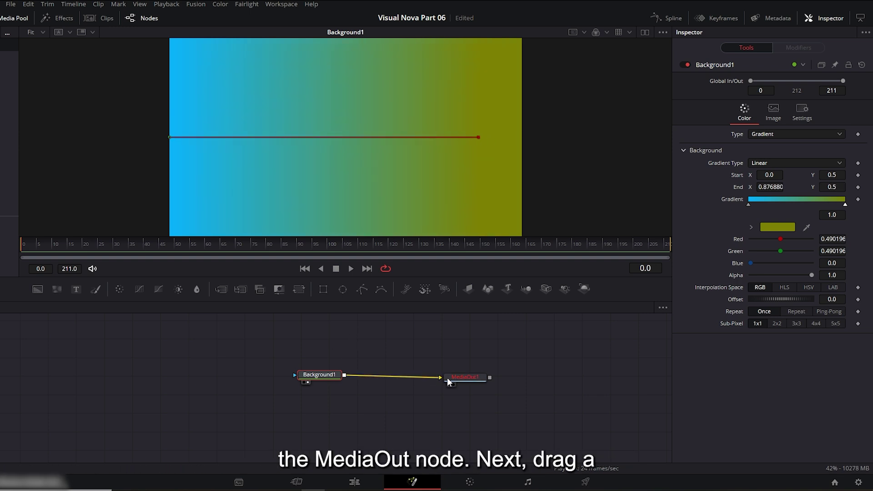
{"action": "left_click_drag", "start_coordinate": [334, 370], "coordinate": [328, 373]}
{"action": "left_click", "coordinate": [308, 336]}
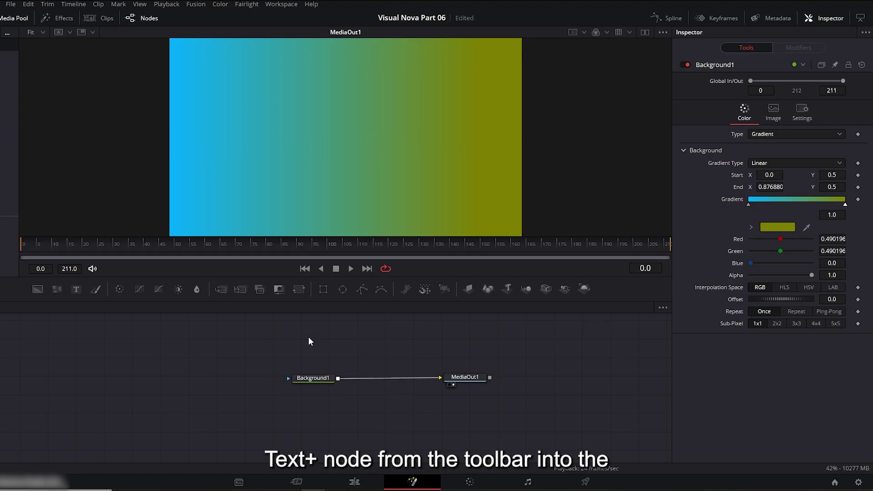
- Insert a Text+ node into the Background1–MediaOut1 connection so it is merged over the background, and place Text1 above Merge1
{"action": "left_click_drag", "start_coordinate": [114, 294], "coordinate": [387, 377]}
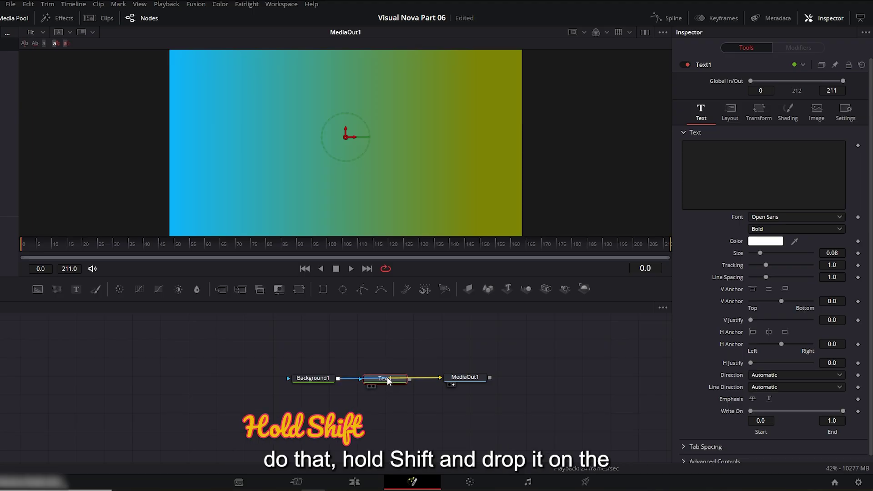
{"action": "left_click_drag", "start_coordinate": [320, 398], "coordinate": [401, 353]}
{"action": "left_click", "coordinate": [401, 354]}
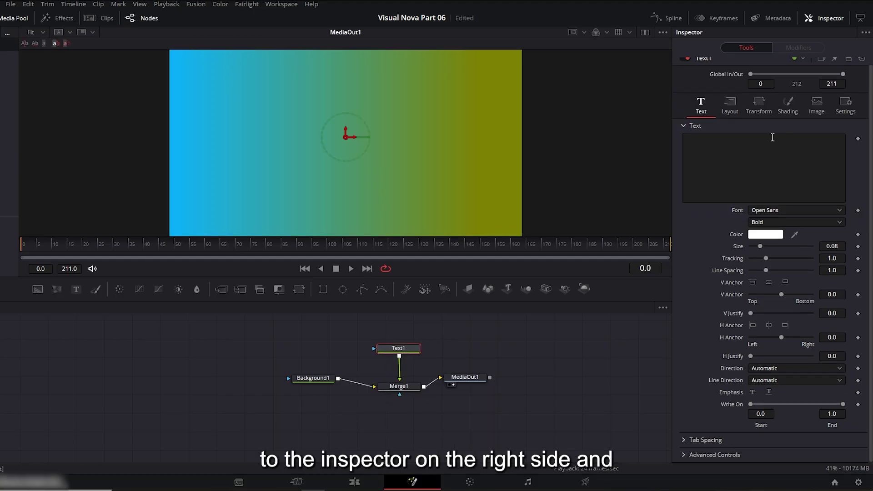
- Enter VISUAL NOVA as Text1's text and format it in Impact Regular with size 0.1693 and tracking 1.071
{"action": "left_click", "coordinate": [748, 146]}
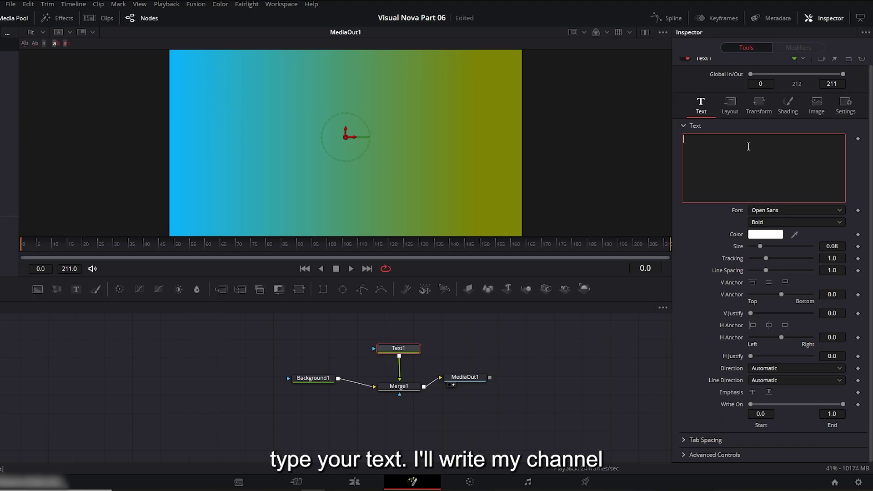
{"action": "type", "text": "VISU"}
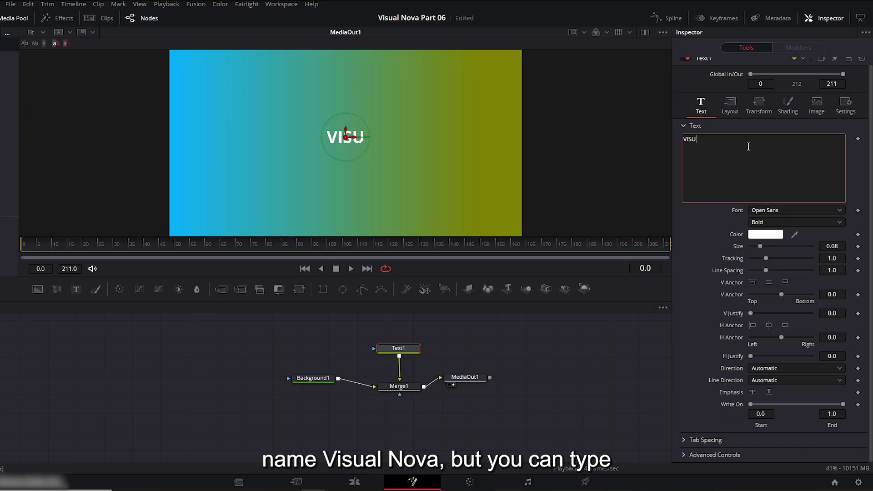
{"action": "type", "text": "AL NOVA"}
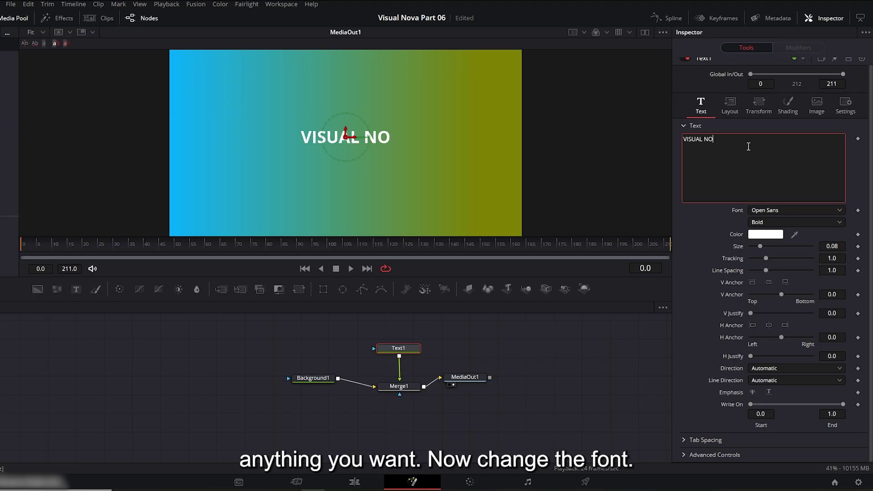
{"action": "left_click", "coordinate": [784, 212]}
{"action": "left_click", "coordinate": [782, 220]}
{"action": "mouse_move", "coordinate": [759, 246]}
{"action": "left_mouse_down"}
{"action": "mouse_move", "coordinate": [771, 246]}
{"action": "mouse_move", "coordinate": [767, 258]}
{"action": "left_mouse_up"}
{"action": "scroll", "coordinate": [722, 188], "scroll_direction": "up", "scroll_amount": 1}
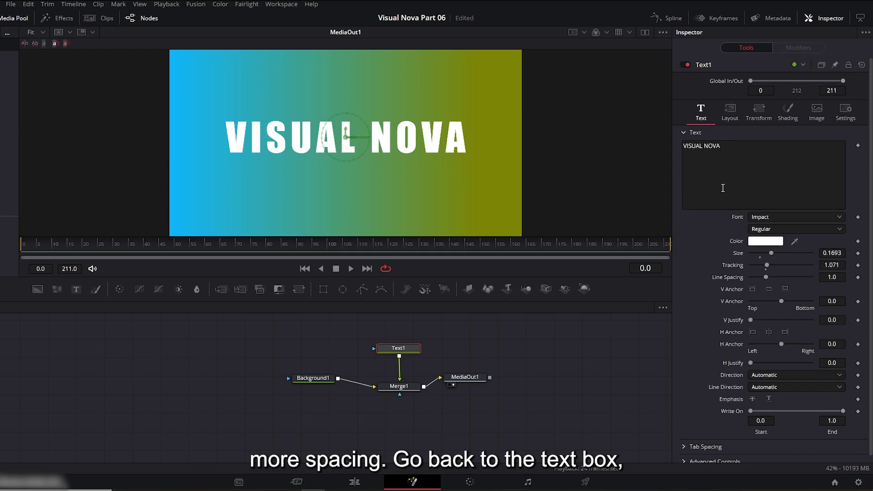
- Add a Follower modifier to Text1's styled text and open the modifier's settings
{"action": "right_click", "coordinate": [728, 182]}
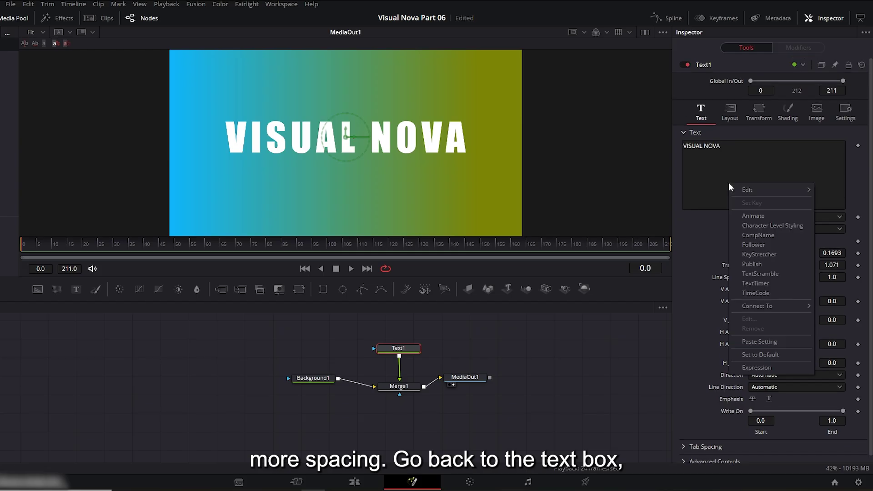
{"action": "left_click", "coordinate": [763, 246]}
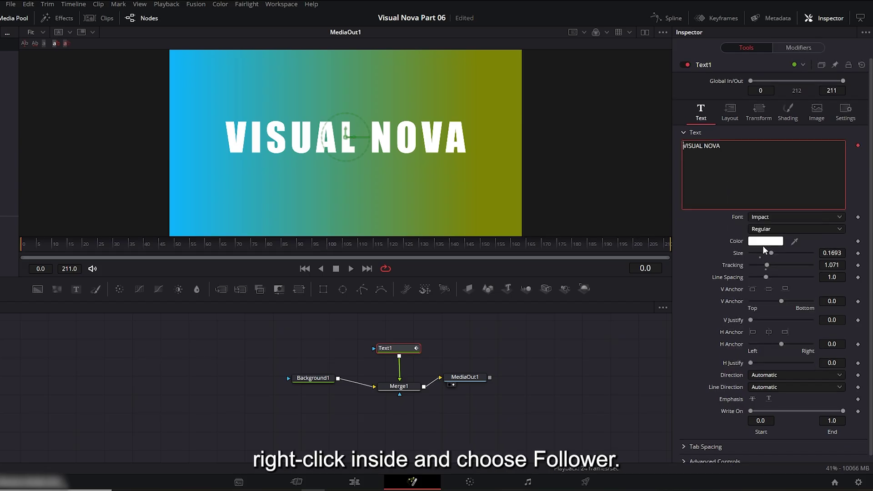
{"action": "left_click", "coordinate": [800, 48]}
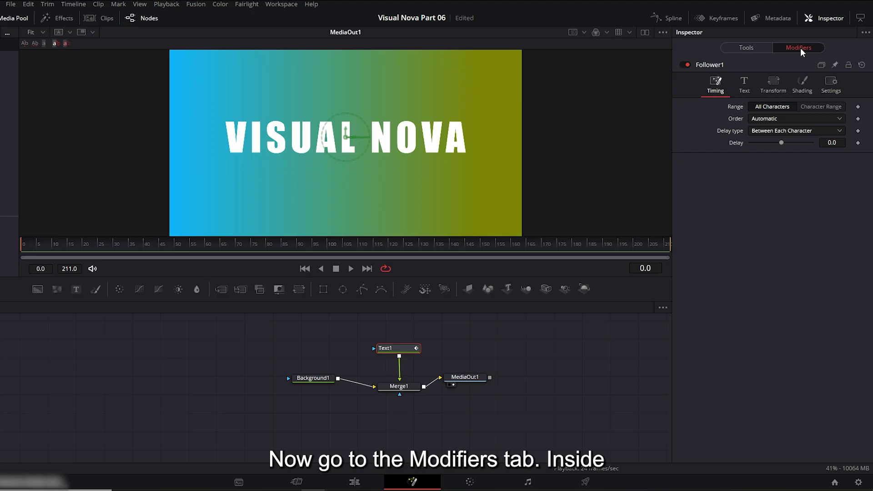
- Set a keyframe at frame 0 on the Position Offset in Follower1's shading settings
{"action": "left_click", "coordinate": [803, 80]}
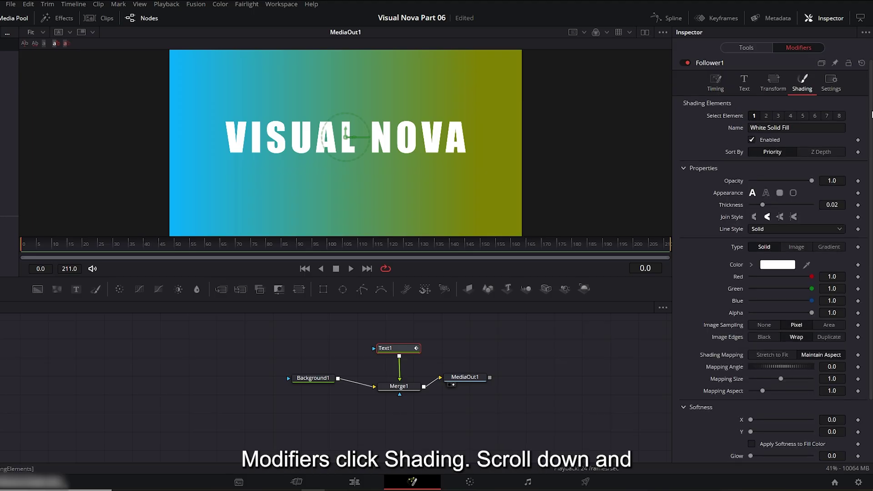
{"action": "scroll", "coordinate": [871, 113], "scroll_direction": "down", "scroll_amount": 3}
{"action": "left_click", "coordinate": [682, 412]}
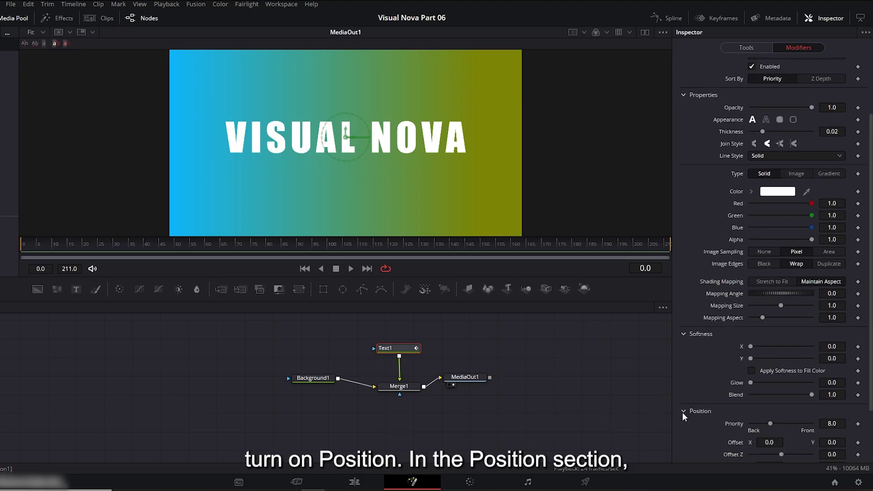
{"action": "scroll", "coordinate": [861, 397], "scroll_direction": "down", "scroll_amount": 3}
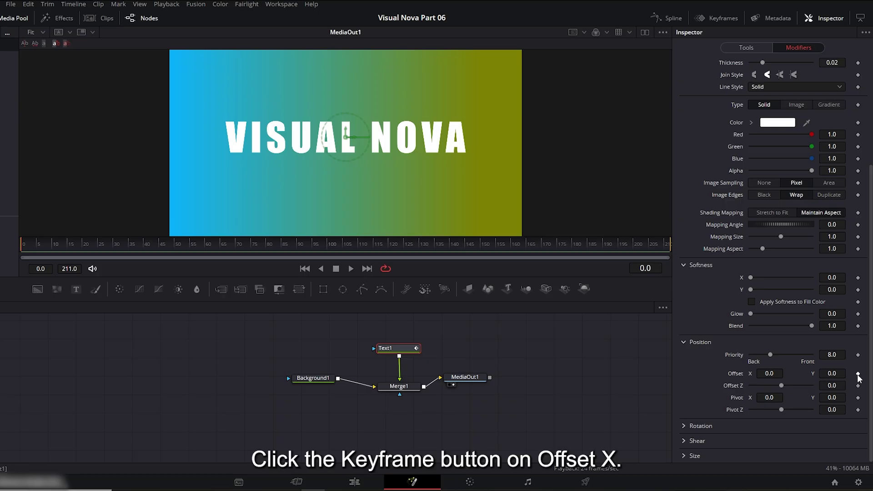
{"action": "left_click", "coordinate": [857, 373]}
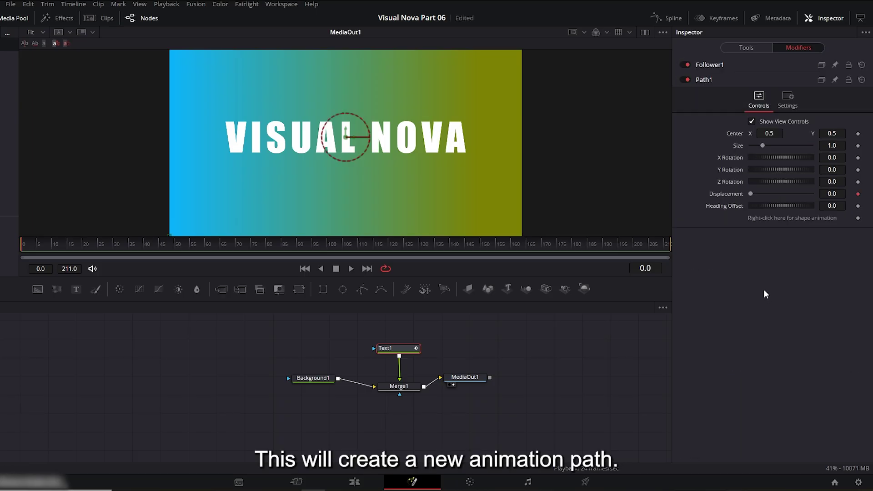
- Keyframe Follower1's Offset Y alternately down and up at roughly even intervals from frame 20 to frame 165
{"action": "left_click", "coordinate": [720, 63]}
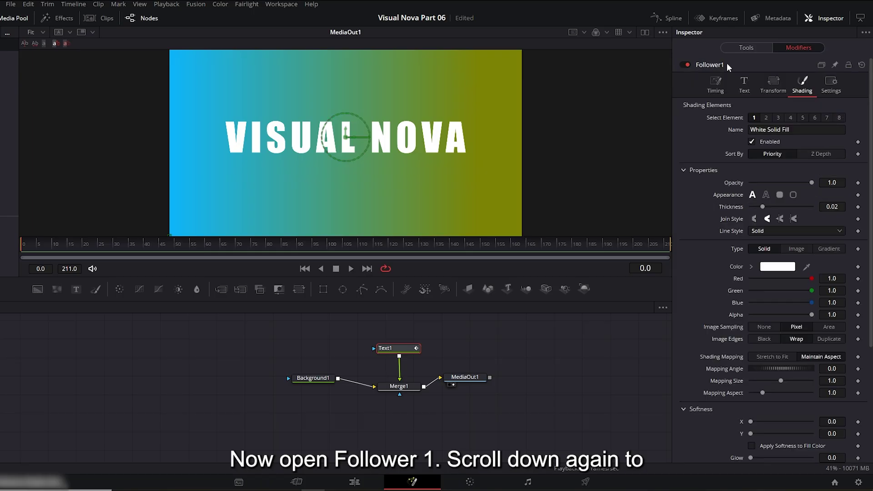
{"action": "left_click_drag", "start_coordinate": [869, 289], "coordinate": [870, 403]}
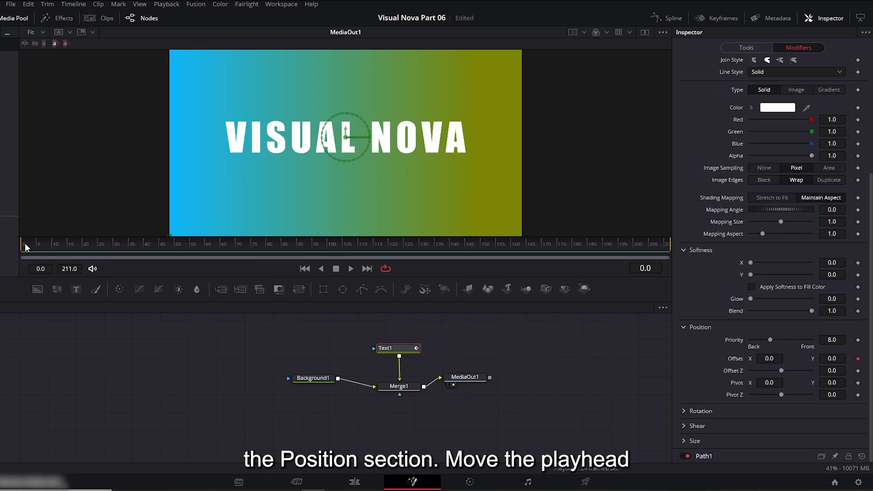
{"action": "left_click_drag", "start_coordinate": [25, 242], "coordinate": [64, 248]}
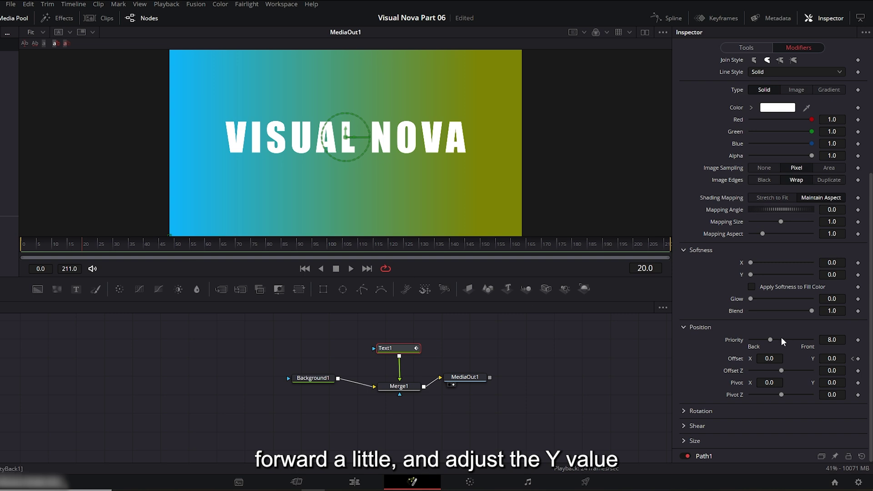
{"action": "left_click_drag", "start_coordinate": [81, 243], "coordinate": [432, 252]}
{"action": "key", "text": "space"}
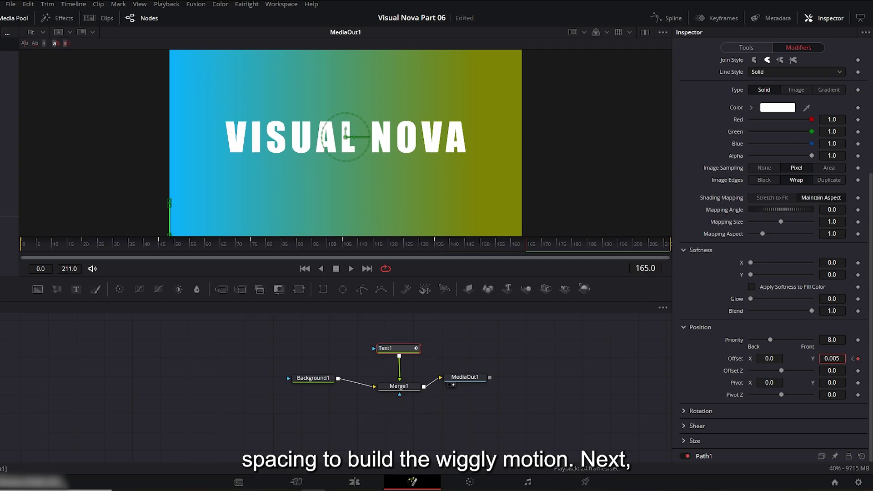
- Add a Rotation Z keyframe at frame 16 in Follower1's shading settings and set it to 28.7
{"action": "left_click", "coordinate": [684, 411]}
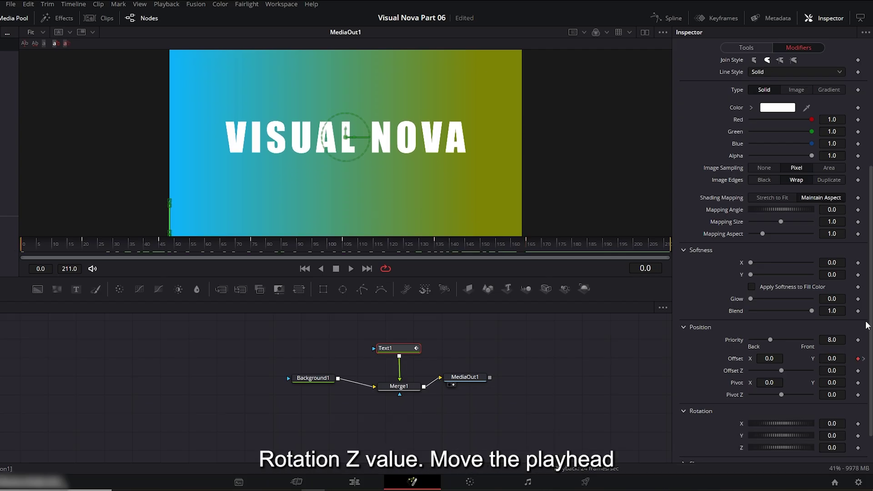
{"action": "scroll", "coordinate": [868, 330], "scroll_direction": "down", "scroll_amount": 1}
{"action": "scroll", "coordinate": [871, 330], "scroll_direction": "down", "scroll_amount": 2}
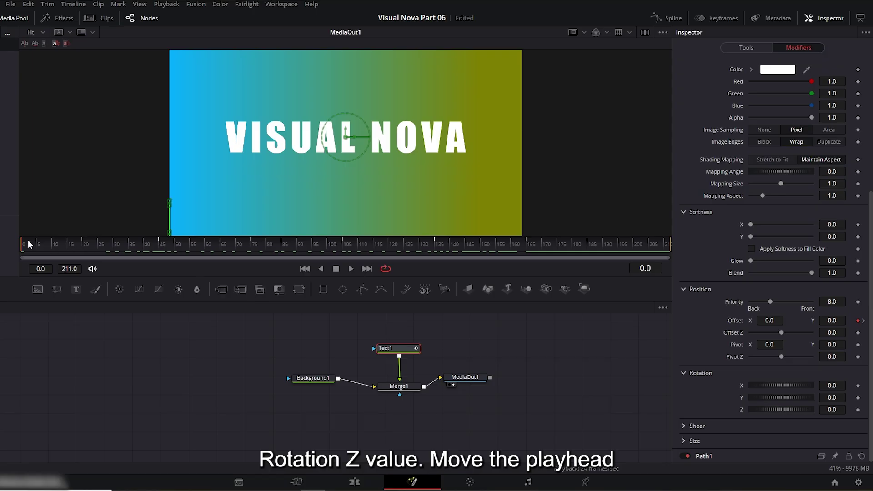
{"action": "left_click_drag", "start_coordinate": [25, 242], "coordinate": [73, 249]}
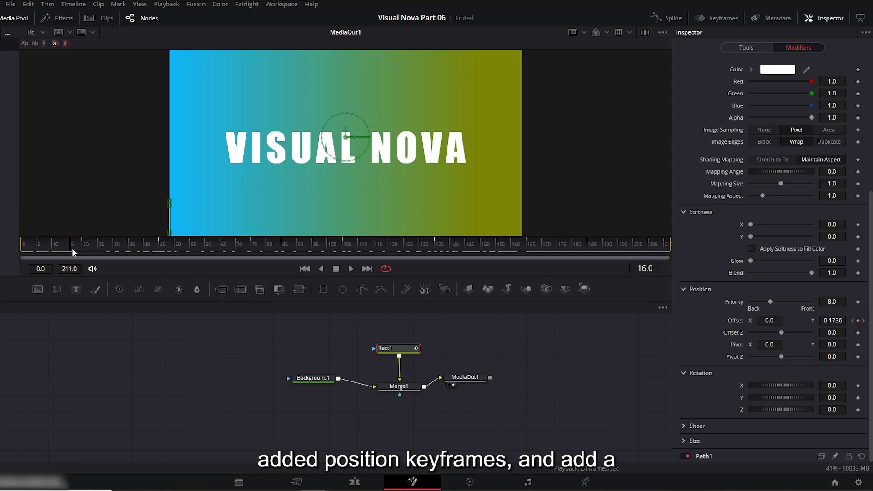
{"action": "left_click", "coordinate": [858, 410]}
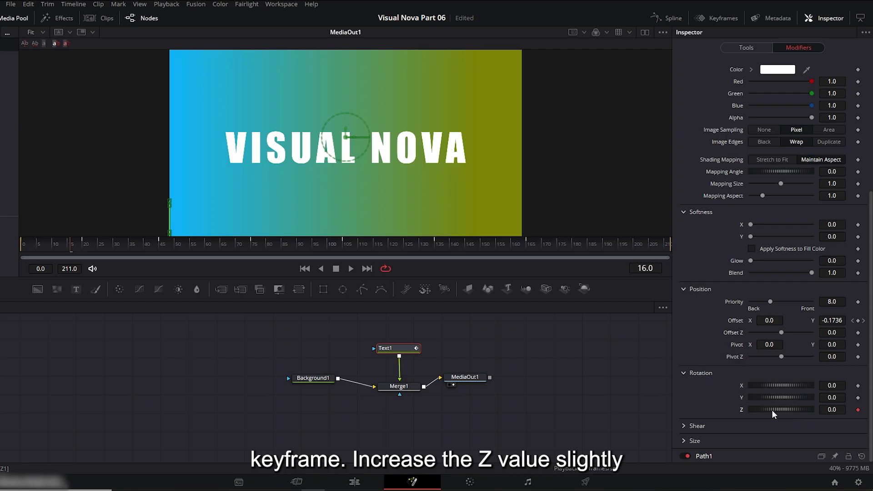
{"action": "left_click_drag", "start_coordinate": [771, 409], "coordinate": [775, 406]}
- Keyframe Rotation Z to the opposite side at frame 41 and keep alternating its direction between the remaining position keyframes
{"action": "left_click_drag", "start_coordinate": [76, 246], "coordinate": [150, 253]}
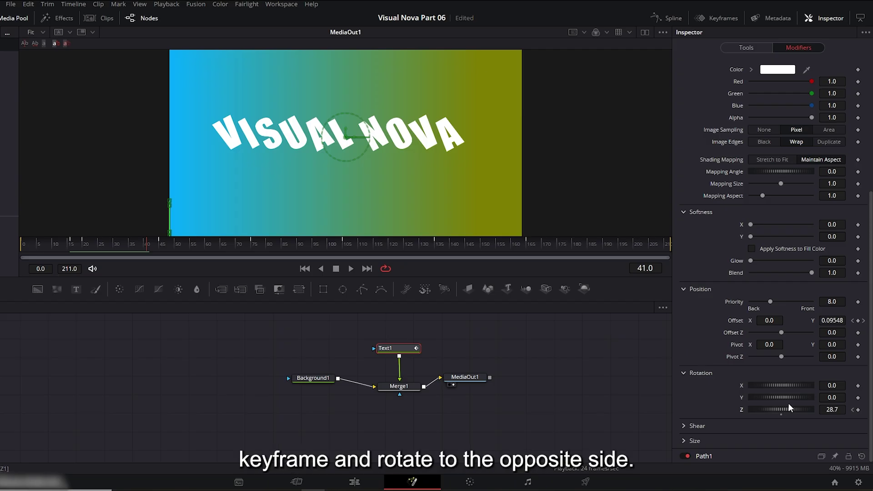
{"action": "mouse_move", "coordinate": [784, 407]}
{"action": "left_mouse_down"}
{"action": "mouse_move", "coordinate": [763, 403]}
{"action": "mouse_move", "coordinate": [777, 408]}
{"action": "mouse_move", "coordinate": [768, 412]}
{"action": "left_mouse_up"}
{"action": "left_click", "coordinate": [327, 251]}
{"action": "left_click", "coordinate": [430, 252]}
{"action": "left_click", "coordinate": [515, 252]}
- Play back the wiggly text animation and return the playhead to frame 0
{"action": "left_click", "coordinate": [350, 268]}
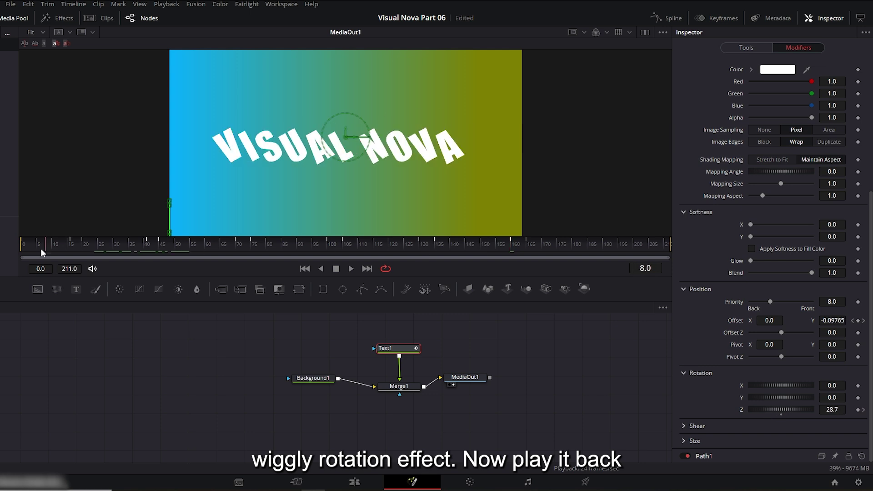
{"action": "left_click", "coordinate": [351, 268]}
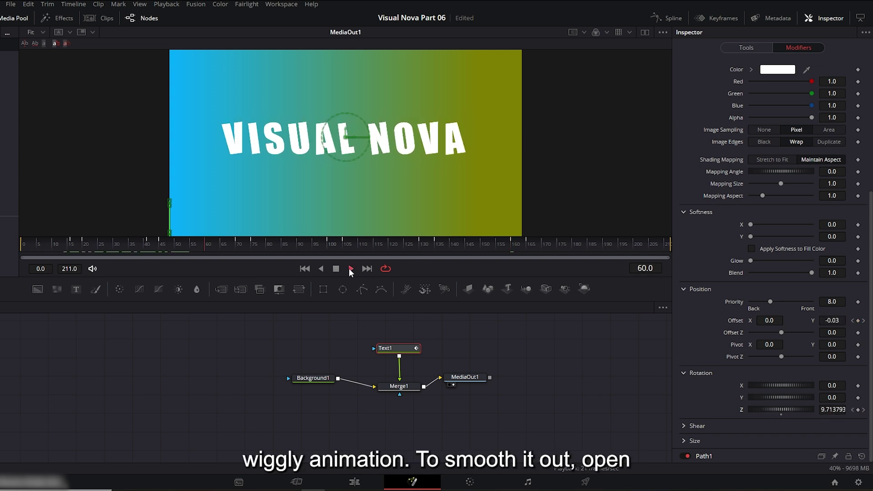
{"action": "left_click", "coordinate": [23, 247]}
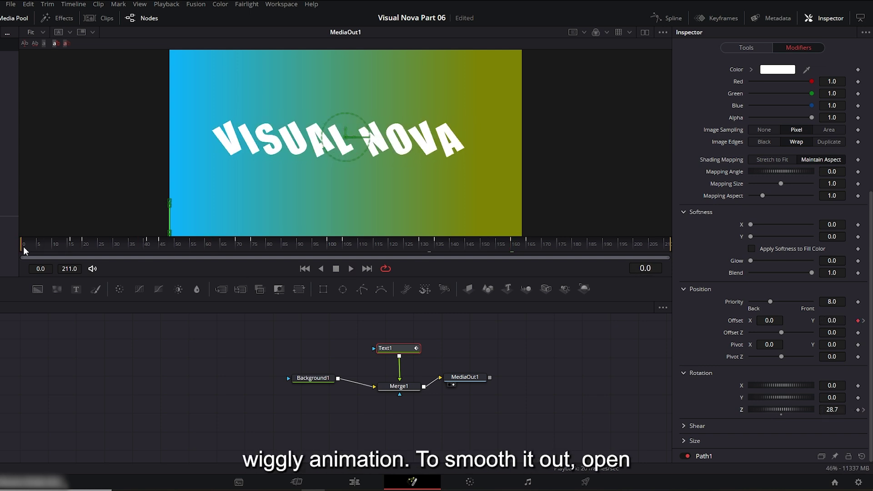
- Smooth all of Text1's Displacement and Angle Z keyframes in the Spline editor and play back the animation
{"action": "left_click", "coordinate": [667, 17]}
{"action": "left_click", "coordinate": [326, 332]}
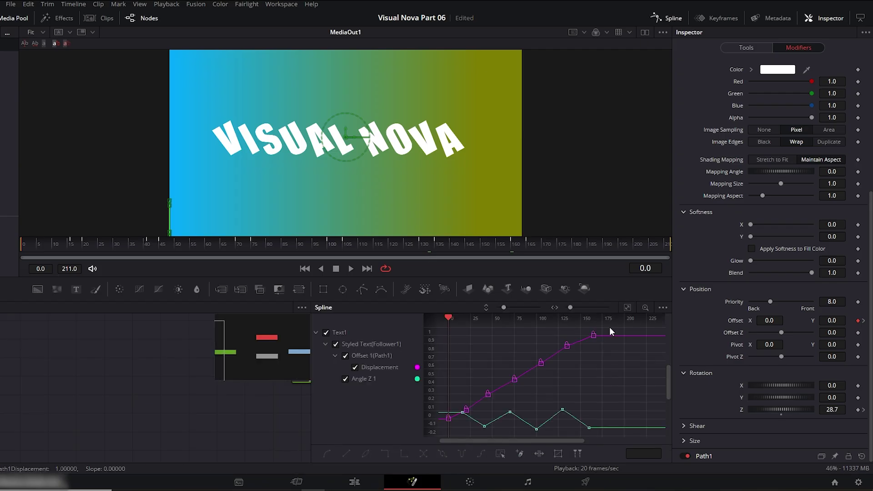
{"action": "left_click", "coordinate": [626, 307]}
{"action": "key", "text": "ctrl+a"}
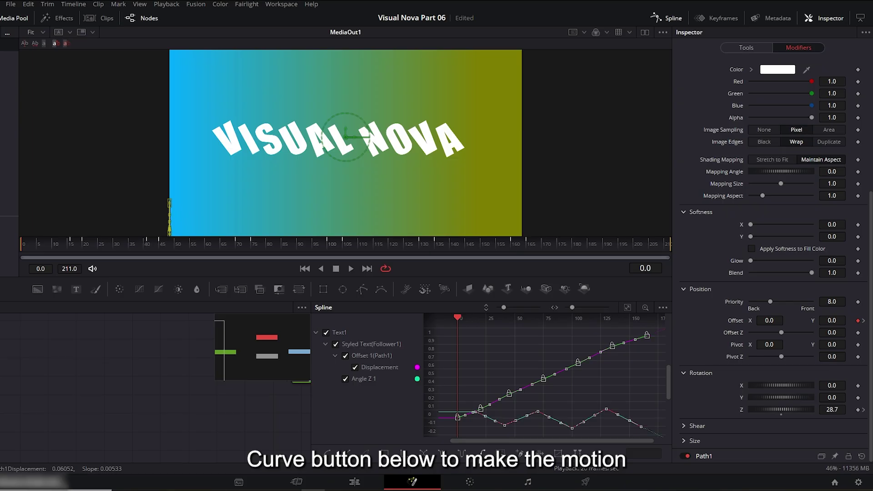
{"action": "key", "text": "space"}
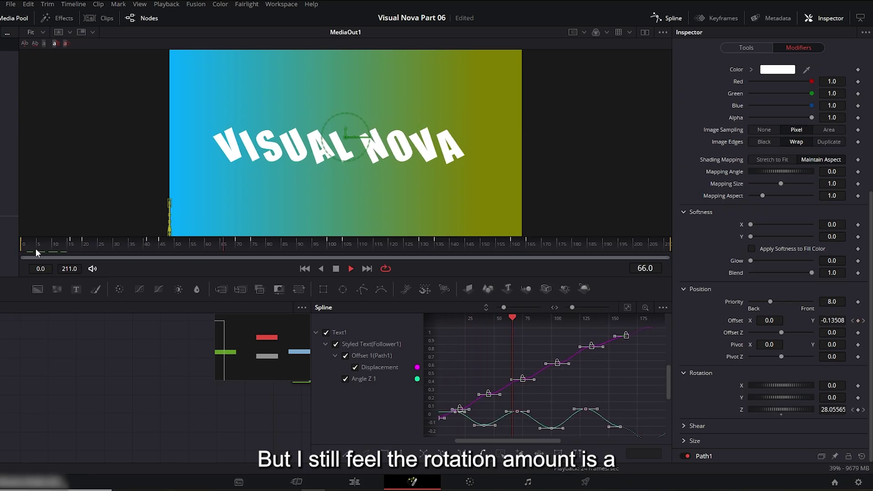
- Close the Spline editor, stop playback and reduce the Rotation Z amount at the existing keyframes
{"action": "left_click", "coordinate": [672, 18]}
{"action": "key", "text": "space"}
{"action": "left_click_drag", "start_coordinate": [800, 409], "coordinate": [778, 408]}
{"action": "key", "text": "bracketright"}
{"action": "key", "text": "bracketright"}
{"action": "key", "text": "Home"}
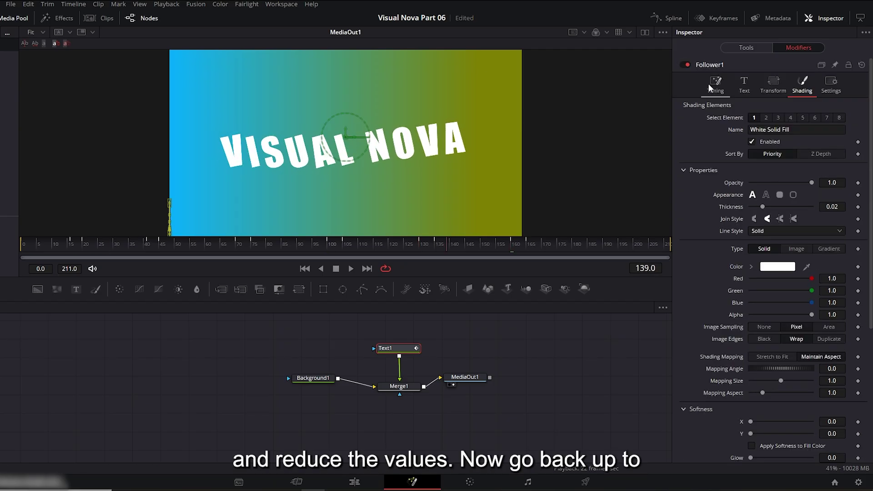
- Set the Follower's character order to Completely Random and play back the text animation from the start
{"action": "left_click", "coordinate": [715, 84]}
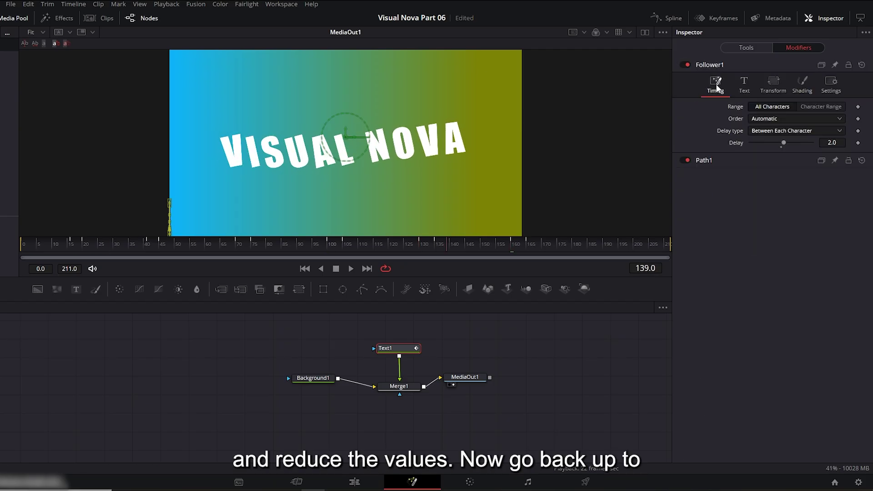
{"action": "left_click", "coordinate": [772, 119]}
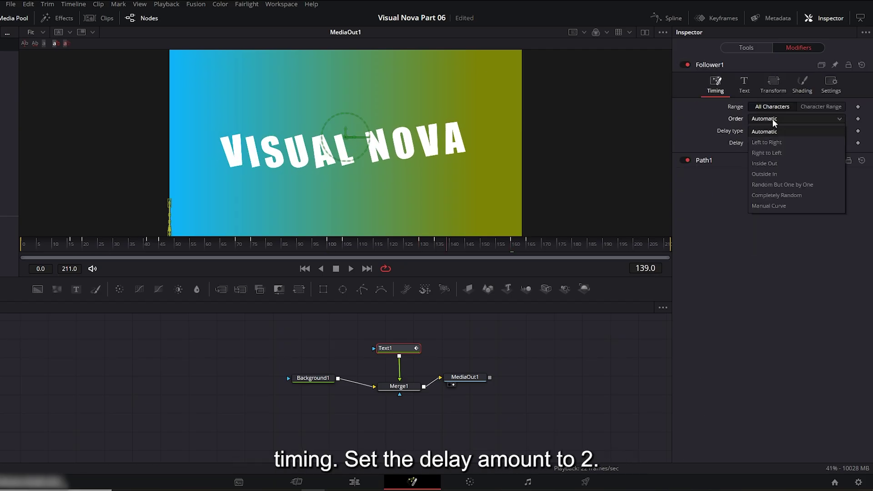
{"action": "left_click", "coordinate": [771, 195]}
{"action": "left_click", "coordinate": [23, 244]}
{"action": "left_click", "coordinate": [351, 268]}
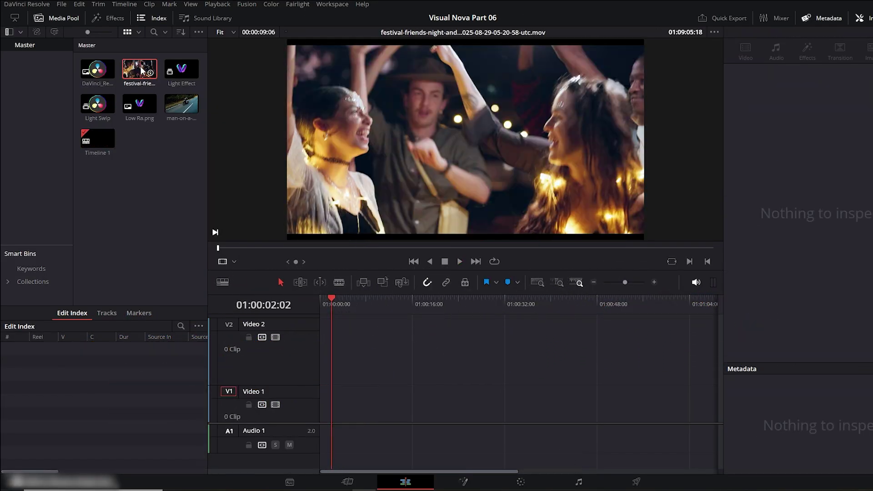
- Place the festival friends clip at the start of Video 1 and set its zoom to 1.1
{"action": "left_click_drag", "start_coordinate": [140, 69], "coordinate": [315, 398]}
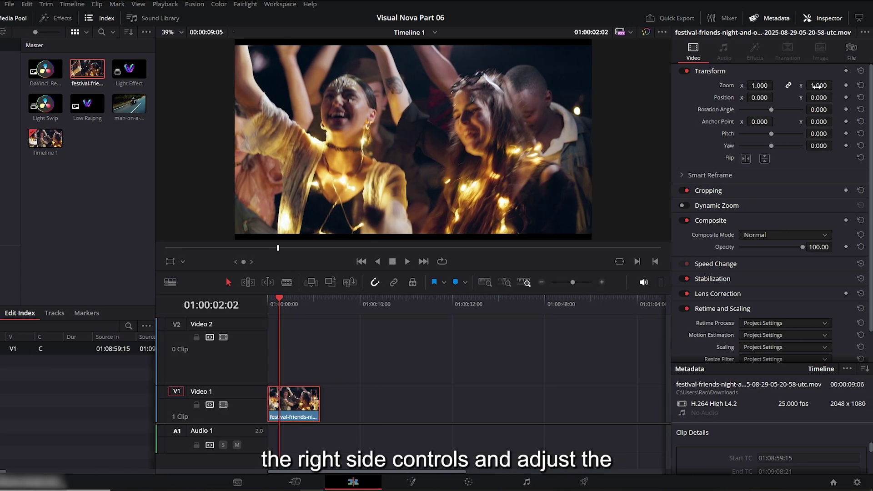
{"action": "left_click_drag", "start_coordinate": [818, 85], "coordinate": [839, 85]}
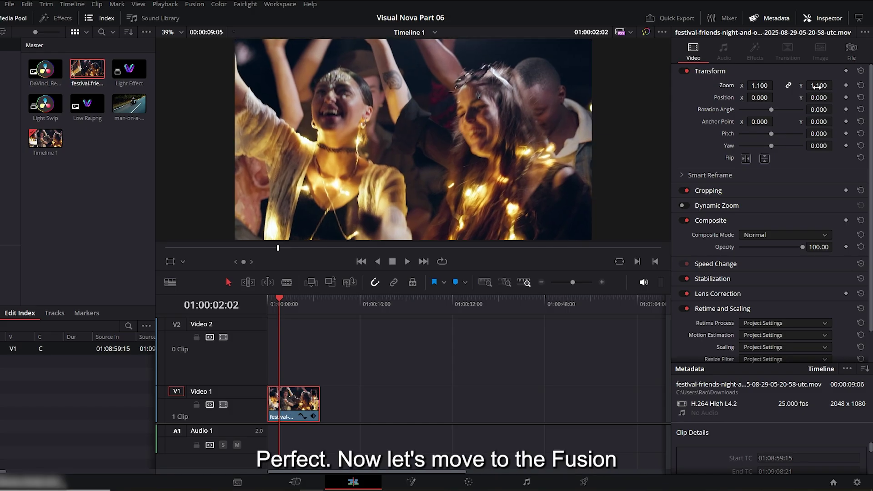
- Bring the festival clip into Fusion, rearrange its two nodes and insert a Trails node between MediaIn1 and MediaOut1
{"action": "left_click", "coordinate": [411, 483]}
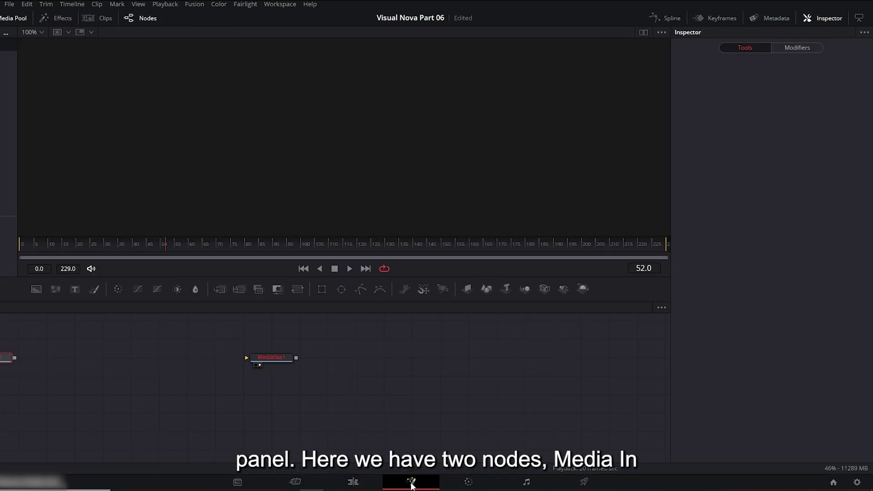
{"action": "left_click_drag", "start_coordinate": [276, 366], "coordinate": [424, 394]}
{"action": "left_click_drag", "start_coordinate": [3, 362], "coordinate": [274, 390]}
{"action": "left_click", "coordinate": [273, 389]}
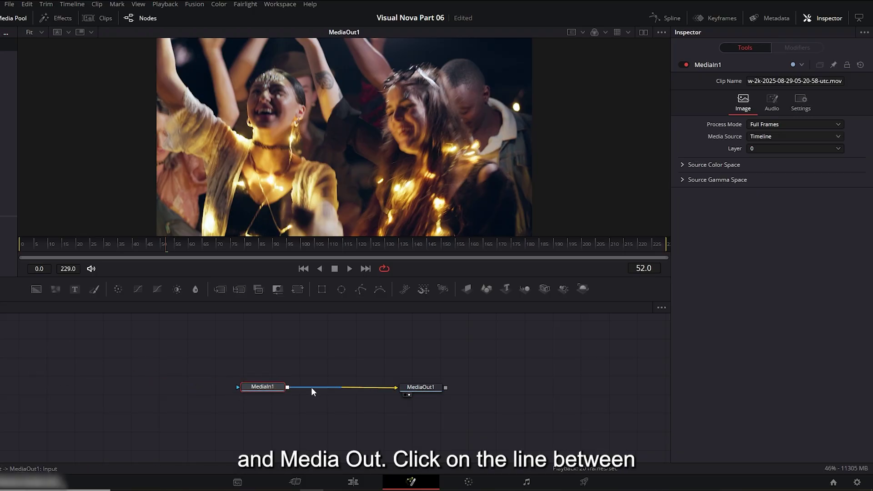
{"action": "key", "text": "ctrl+shift+space"}
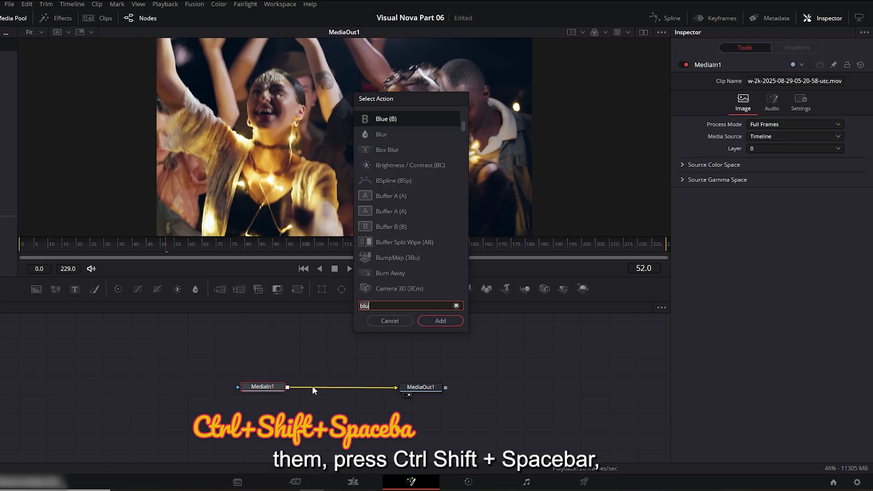
{"action": "type", "text": "tra"}
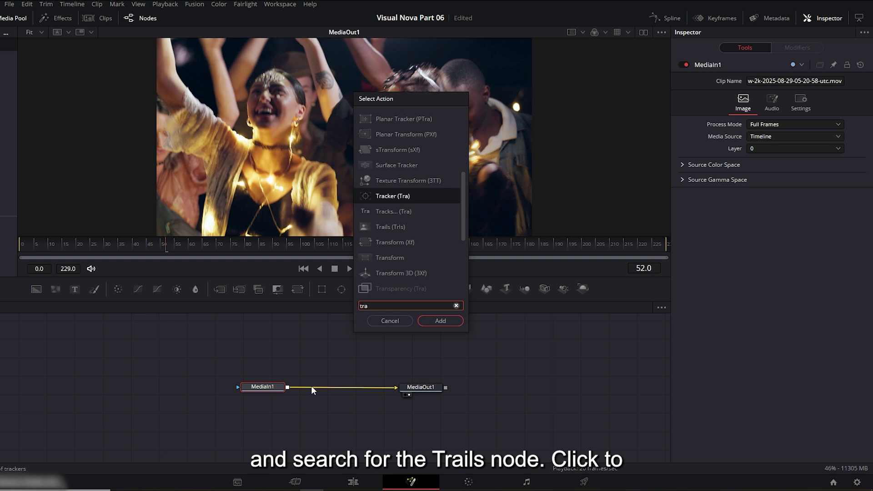
{"action": "left_click", "coordinate": [392, 227]}
{"action": "left_click", "coordinate": [435, 317]}
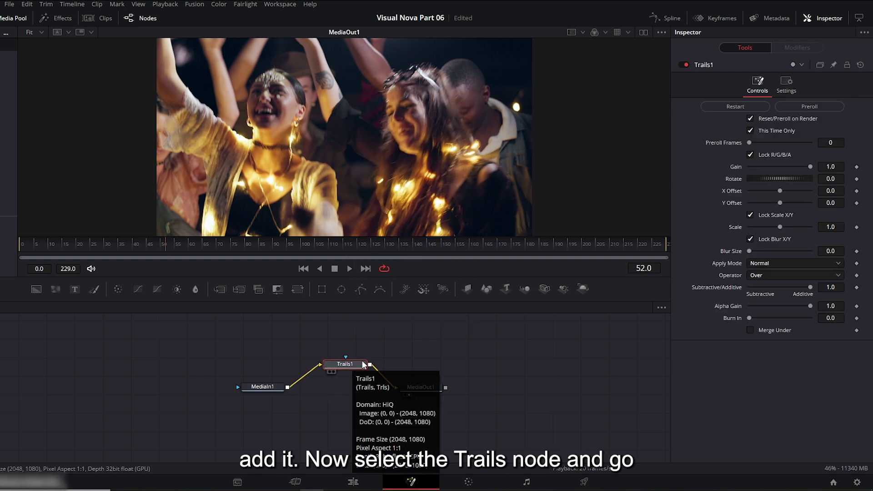
- Set the Trails node's Apply Mode to Screen, its upper Gain to 0.496 and its Scale to 1.1
{"action": "left_click", "coordinate": [771, 263]}
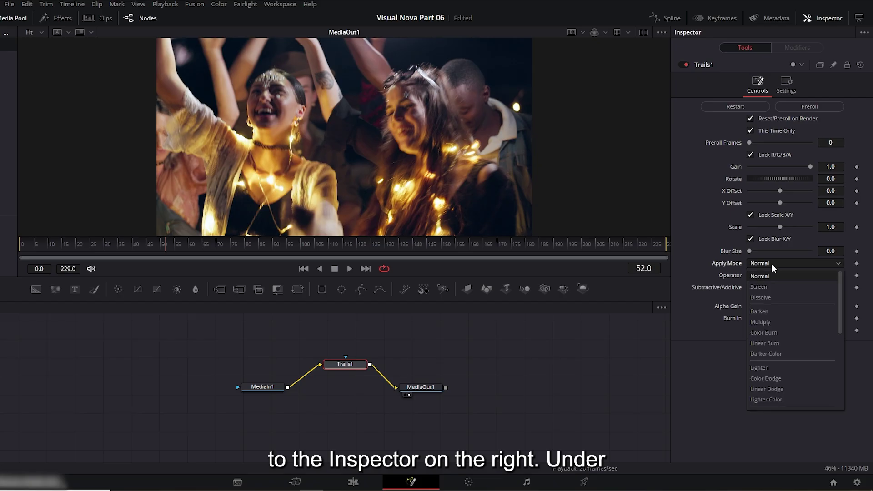
{"action": "left_click", "coordinate": [768, 283]}
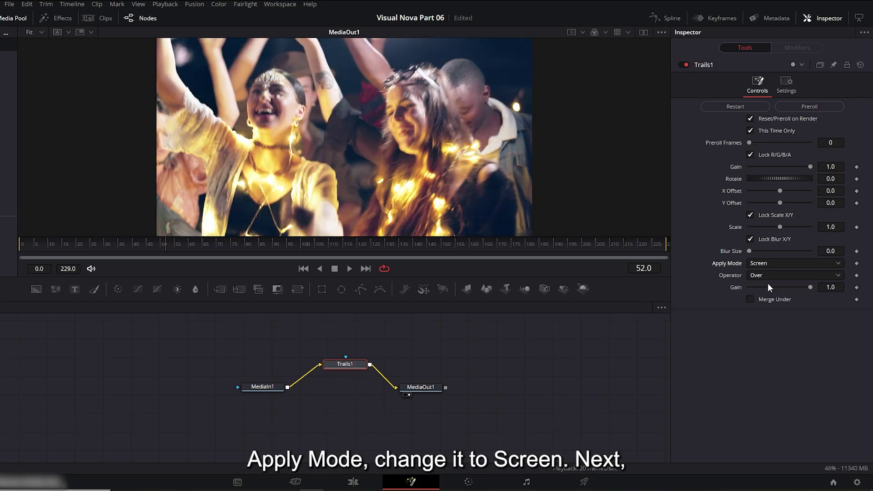
{"action": "left_click_drag", "start_coordinate": [809, 166], "coordinate": [779, 167]}
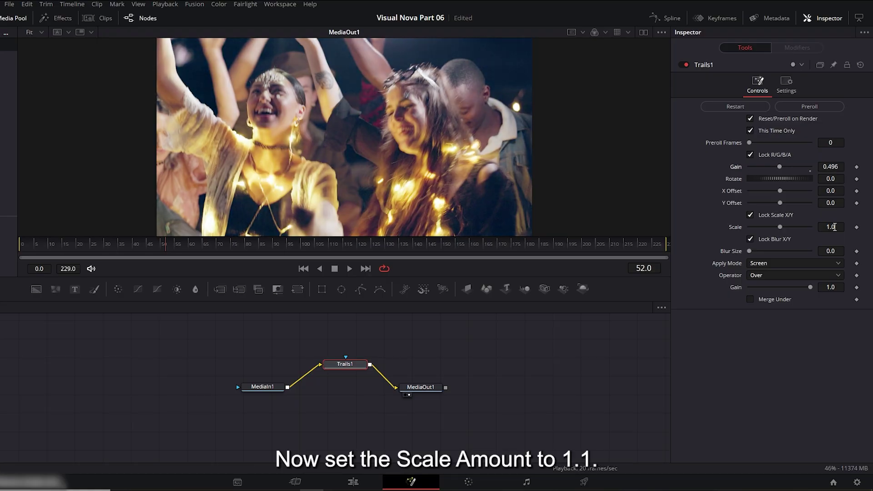
{"action": "type", "text": "1.1"}
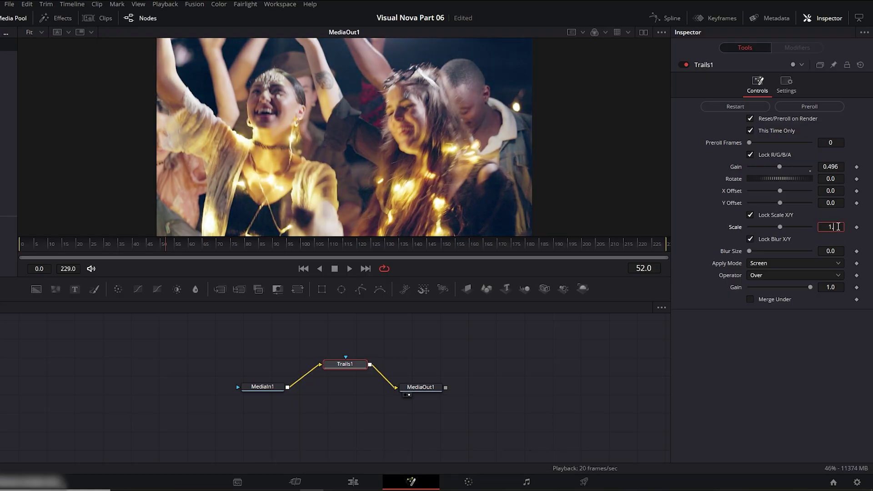
{"action": "key", "text": "Tab"}
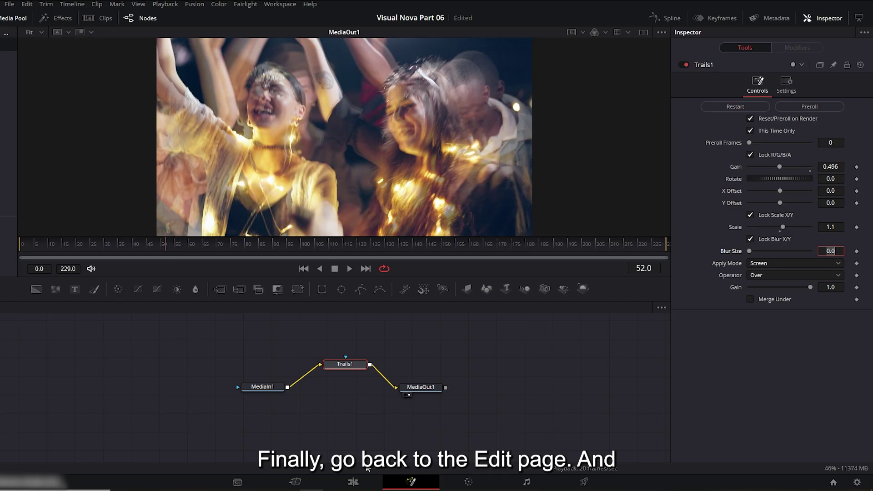
- Return to the Edit page and play back the result
{"action": "left_click", "coordinate": [352, 482]}
{"action": "key", "text": "space"}
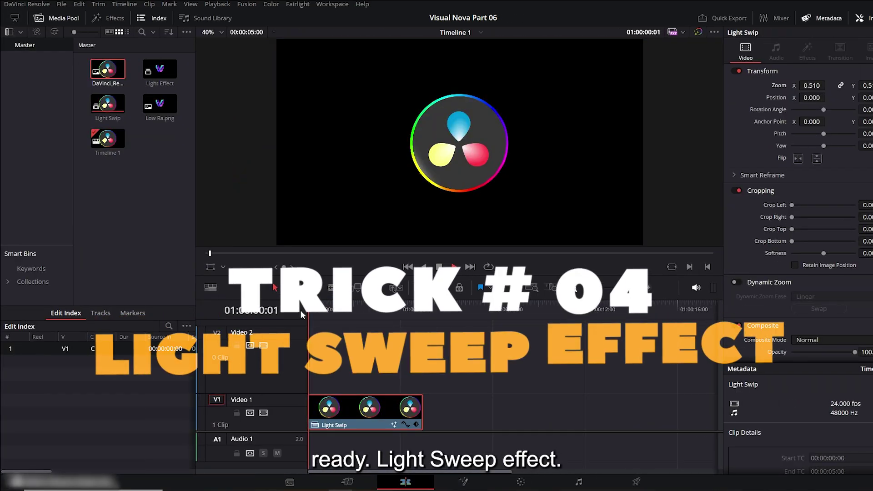
{"action": "key", "text": "space"}
- Place the DaVinci Resolve logo PNG on Video 1 and convert it into a Fusion clip named Light Swip
{"action": "left_click_drag", "start_coordinate": [108, 69], "coordinate": [348, 406]}
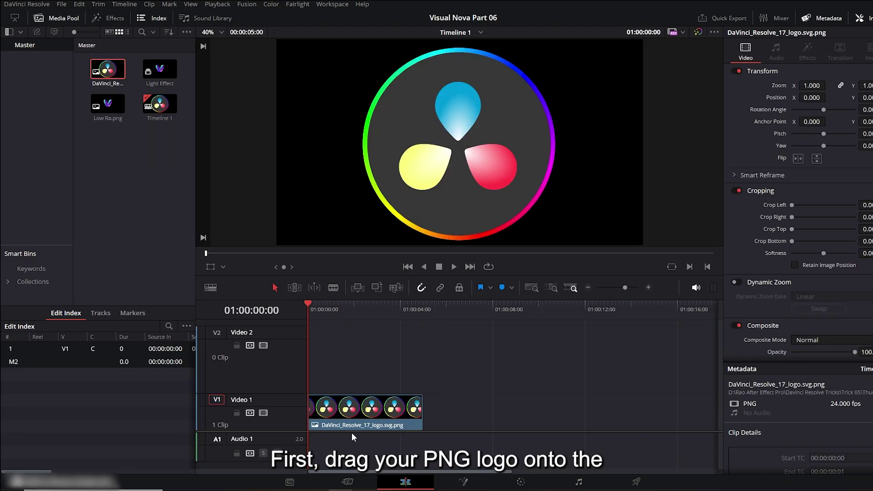
{"action": "right_click", "coordinate": [385, 413]}
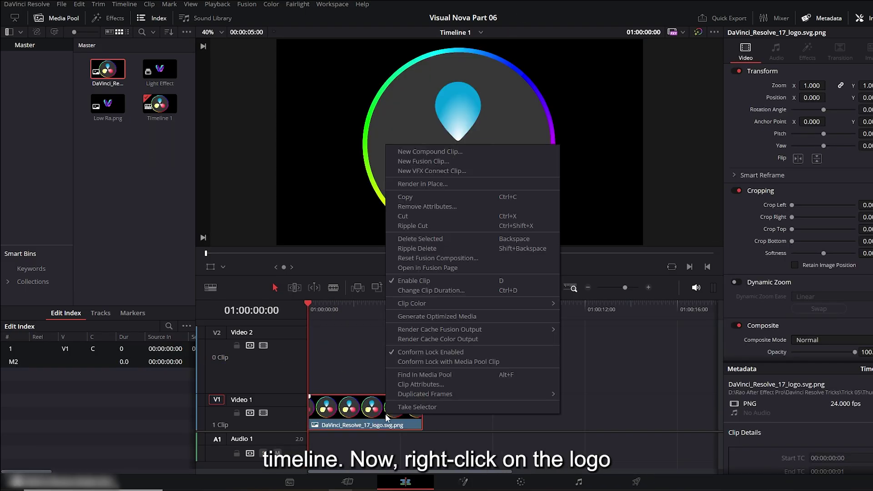
{"action": "left_click", "coordinate": [425, 161]}
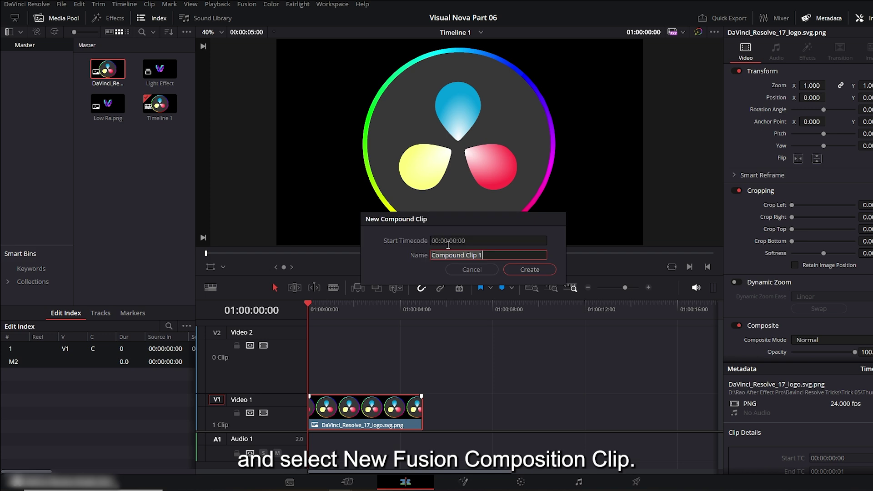
{"action": "type", "text": "Lig"}
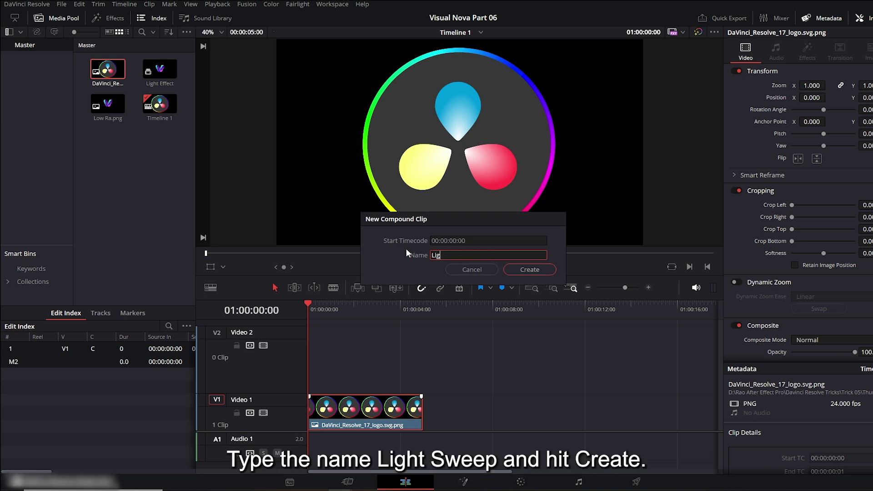
{"action": "type", "text": "ht Swip"}
{"action": "key", "text": "Return"}
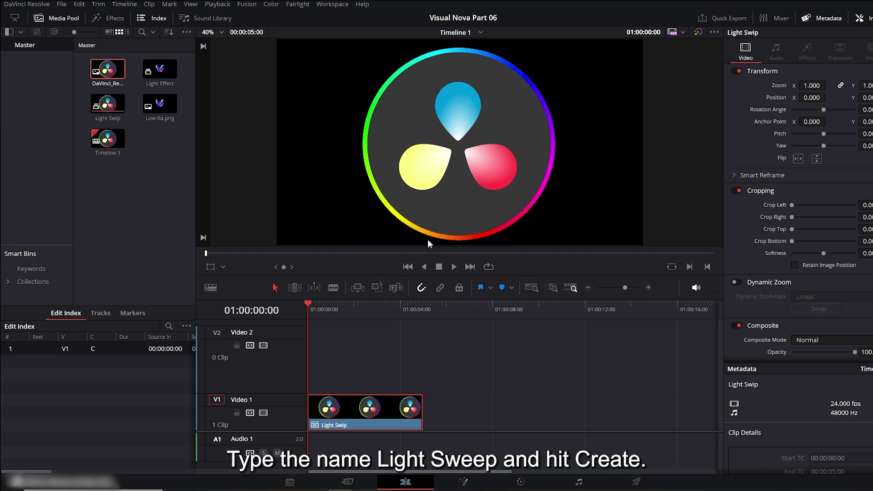
- Open the Light Swip clip in Fusion, enlarge the node area and arrange MediaIn1 and MediaOut1 with space between them
{"action": "left_click", "coordinate": [483, 482]}
{"action": "left_click_drag", "start_coordinate": [86, 424], "coordinate": [266, 422]}
{"action": "left_click_drag", "start_coordinate": [476, 416], "coordinate": [568, 416]}
{"action": "left_click_drag", "start_coordinate": [449, 318], "coordinate": [447, 285]}
{"action": "left_click_drag", "start_coordinate": [279, 381], "coordinate": [323, 383]}
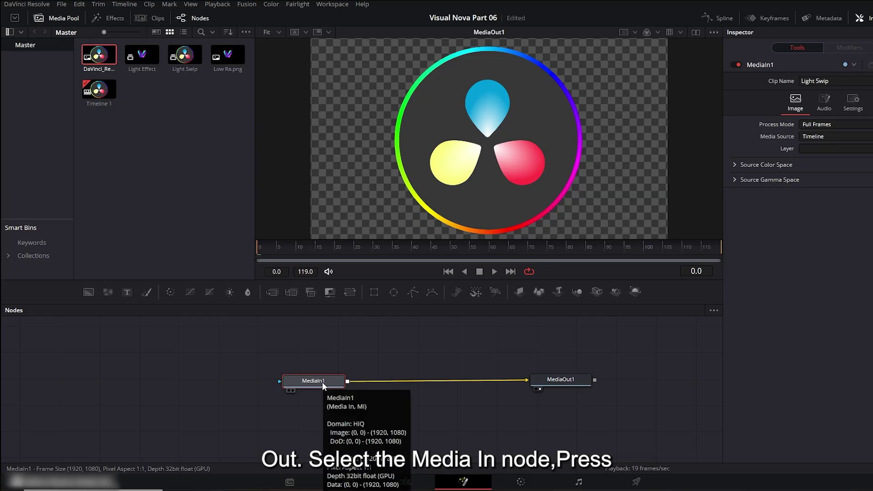
- Insert a Brightness / Contrast node after MediaIn1
{"action": "key", "text": "ctrl+shift+space"}
{"action": "type", "text": "bri"}
{"action": "key", "text": "BackSpace"}
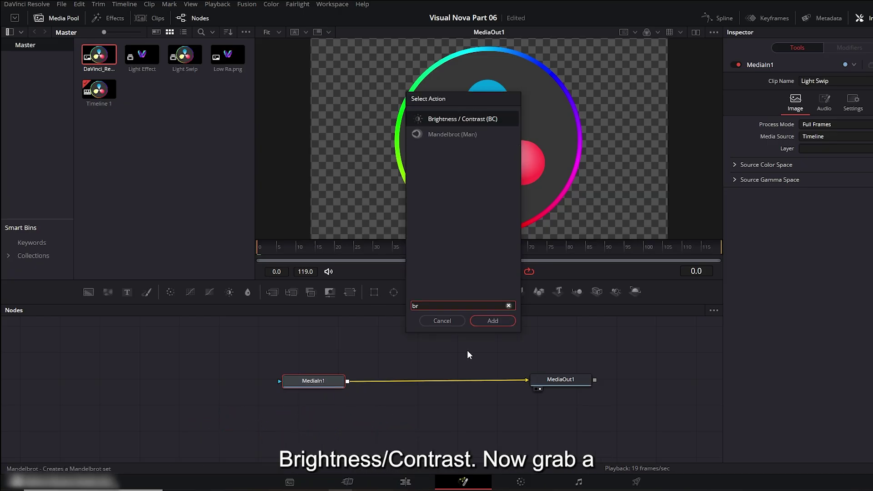
{"action": "left_click", "coordinate": [488, 321]}
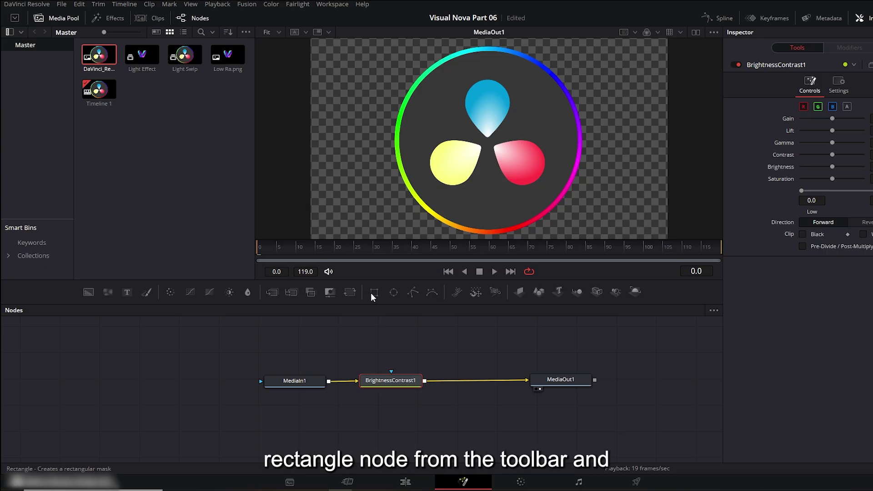
- Mask BrightnessContrast1 with a rectangle of width 0.063 and height 1.0, and raise its Gain to 3.86
{"action": "mouse_move", "coordinate": [389, 340]}
{"action": "left_mouse_down"}
{"action": "mouse_move", "coordinate": [408, 373]}
{"action": "mouse_move", "coordinate": [397, 349]}
{"action": "left_mouse_up"}
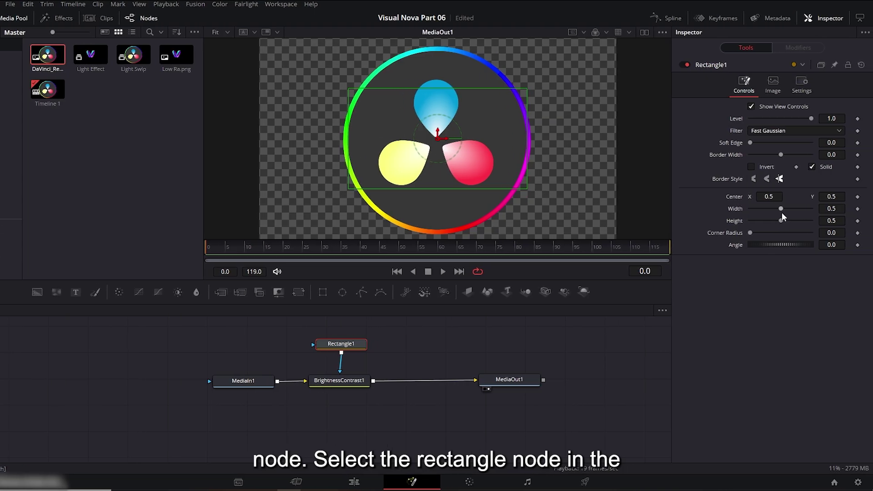
{"action": "left_click_drag", "start_coordinate": [784, 208], "coordinate": [801, 221]}
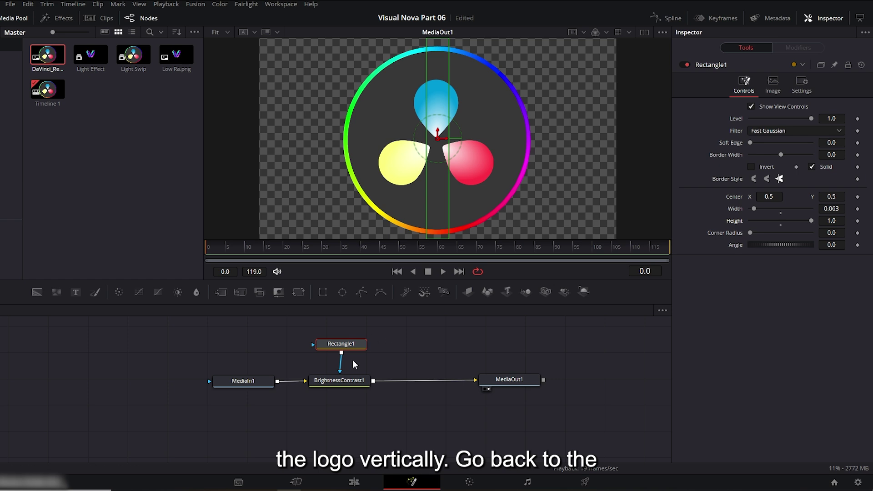
{"action": "left_click", "coordinate": [350, 382]}
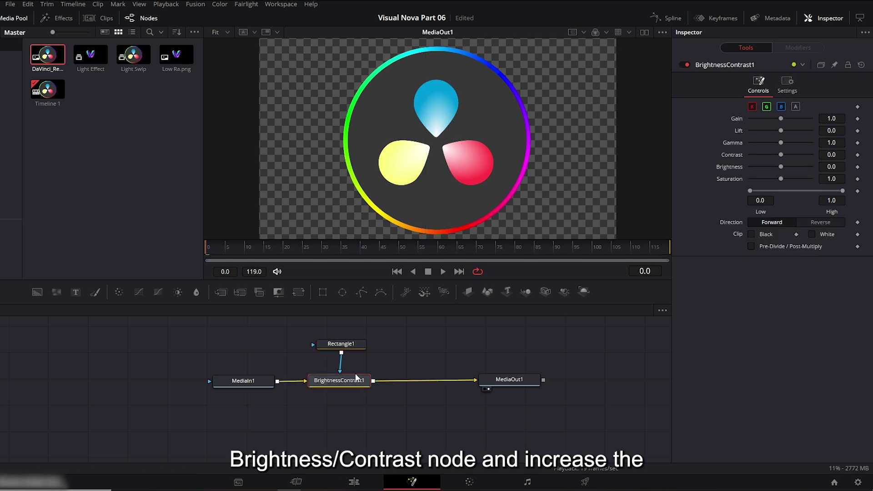
{"action": "left_click_drag", "start_coordinate": [781, 118], "coordinate": [801, 118]}
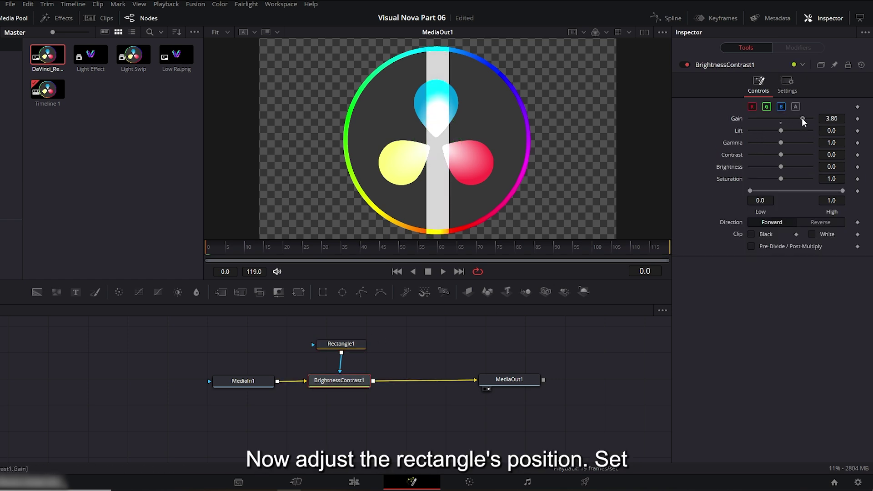
- Tilt the rectangle mask to an angle of 33.9 and set its height to 1.5
{"action": "left_click", "coordinate": [341, 345]}
{"action": "left_click_drag", "start_coordinate": [762, 244], "coordinate": [770, 241]}
{"action": "left_click_drag", "start_coordinate": [830, 221], "coordinate": [834, 222]}
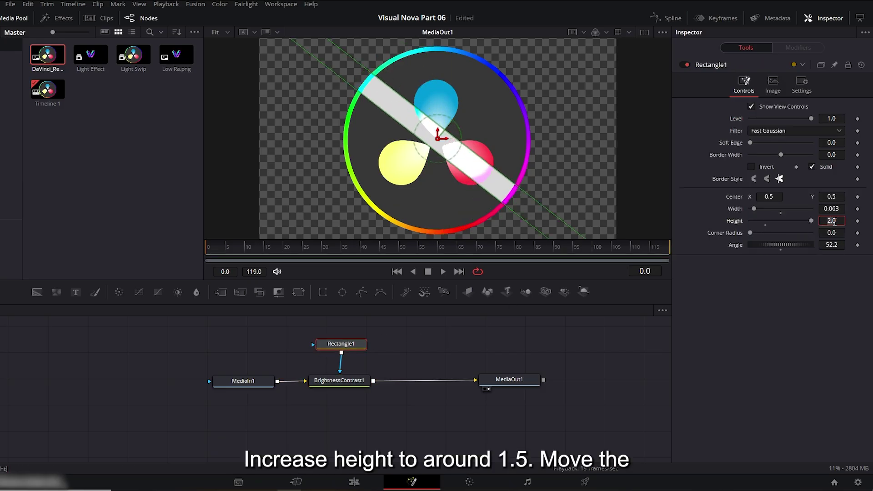
{"action": "type", "text": "1.5"}
{"action": "key", "text": "Return"}
- Set the rectangle mask's Soft Edge to 0.0488 and move it off the logo's left side at Center X 0.125
{"action": "left_click_drag", "start_coordinate": [441, 137], "coordinate": [308, 136]}
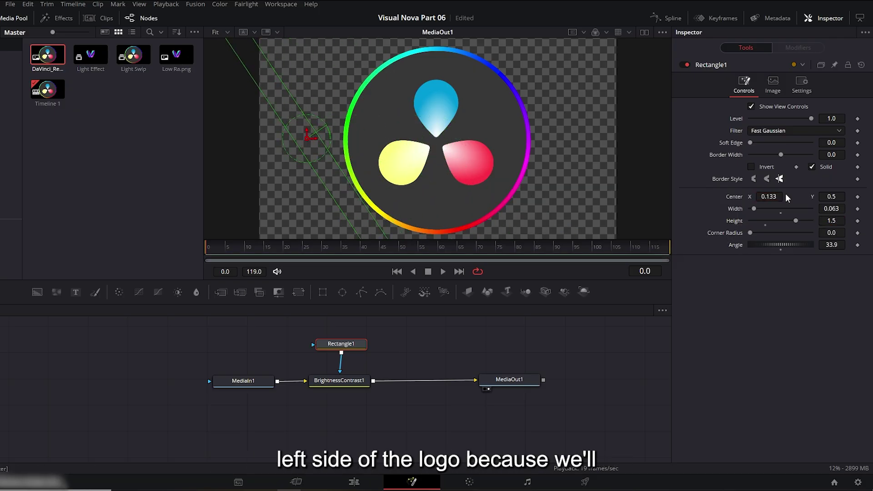
{"action": "left_click_drag", "start_coordinate": [768, 196], "coordinate": [793, 197]}
{"action": "left_click_drag", "start_coordinate": [751, 142], "coordinate": [765, 143]}
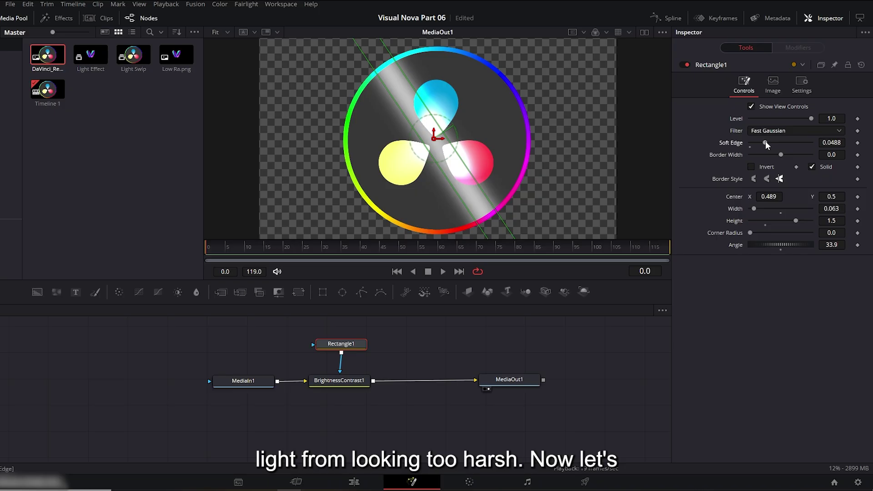
{"action": "left_click_drag", "start_coordinate": [774, 197], "coordinate": [727, 197]}
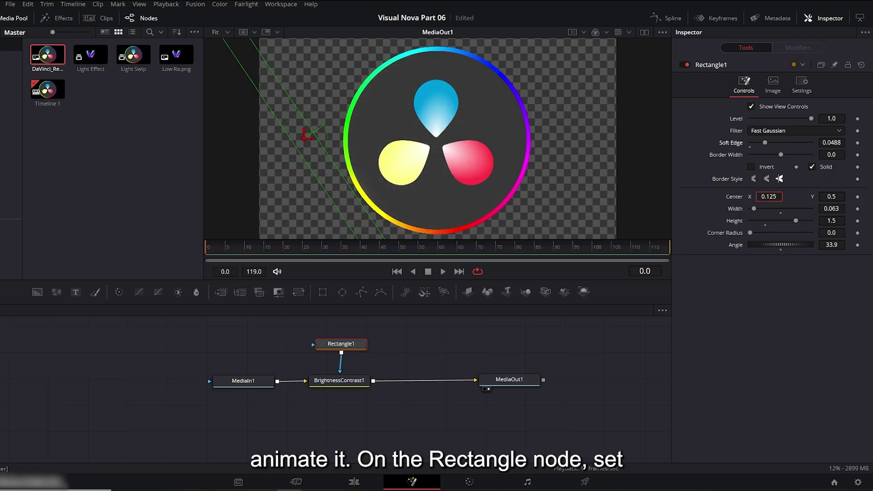
- Keyframe the rectangle's Center at frame 0 and beyond the logo's right side at about frame 40, and scrub through the sweep
{"action": "left_click", "coordinate": [857, 197]}
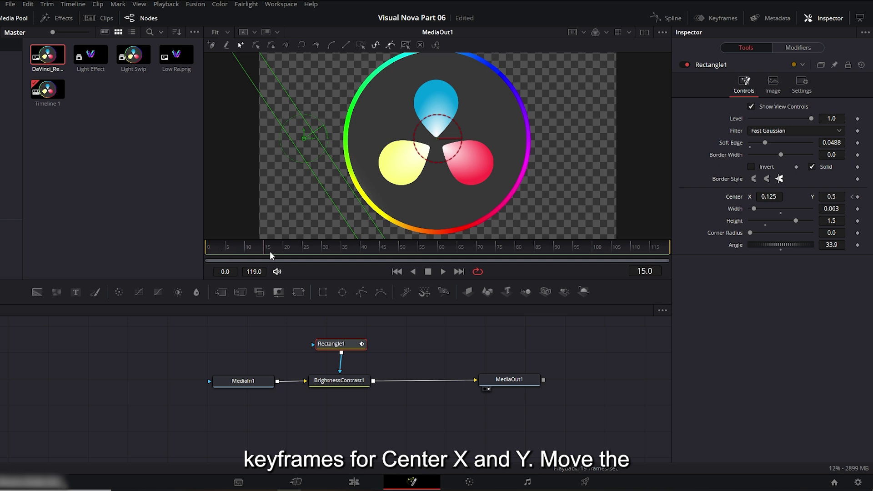
{"action": "left_click_drag", "start_coordinate": [270, 253], "coordinate": [330, 253]}
{"action": "left_click_drag", "start_coordinate": [769, 196], "coordinate": [871, 196]}
{"action": "left_click", "coordinate": [217, 253]}
{"action": "left_click_drag", "start_coordinate": [218, 256], "coordinate": [270, 253]}
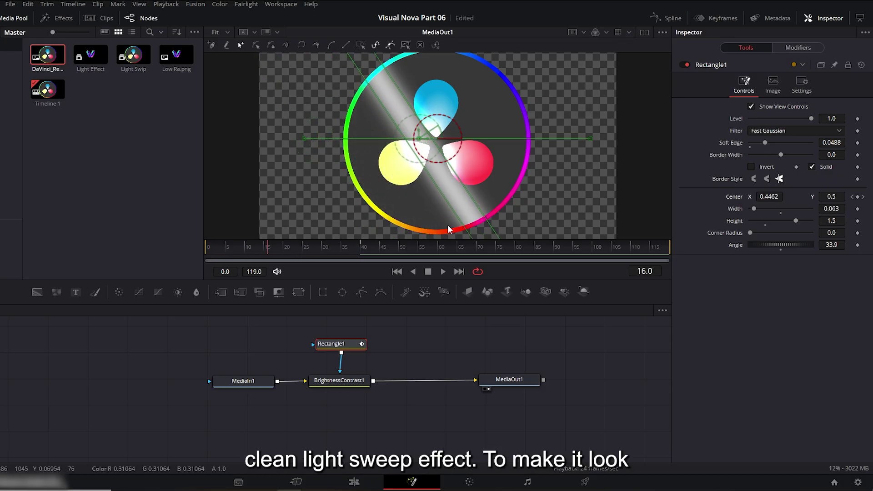
- Reduce the Gain of BrightnessContrast1 to soften the light streak
{"action": "left_click", "coordinate": [338, 381]}
{"action": "left_click_drag", "start_coordinate": [799, 116], "coordinate": [797, 118]}
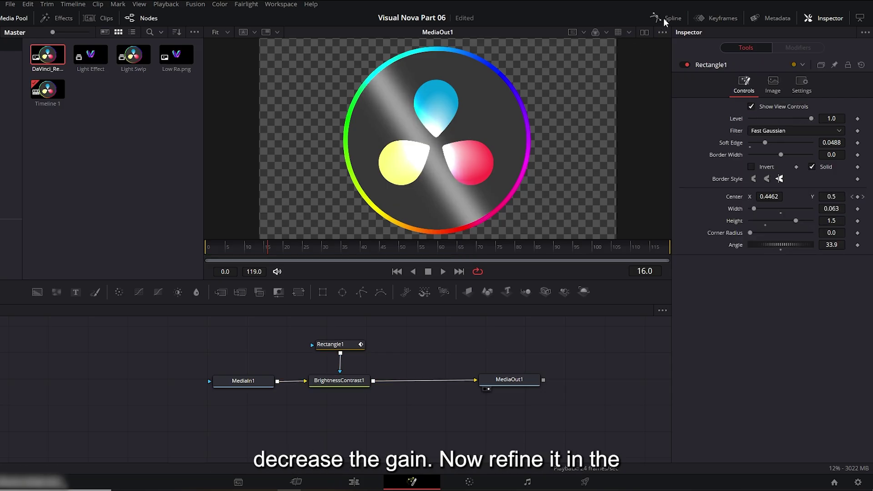
- Show Rectangle1's Displacement curve fitted to view in the Spline editor and smooth both of its keyframes
{"action": "left_click", "coordinate": [666, 19]}
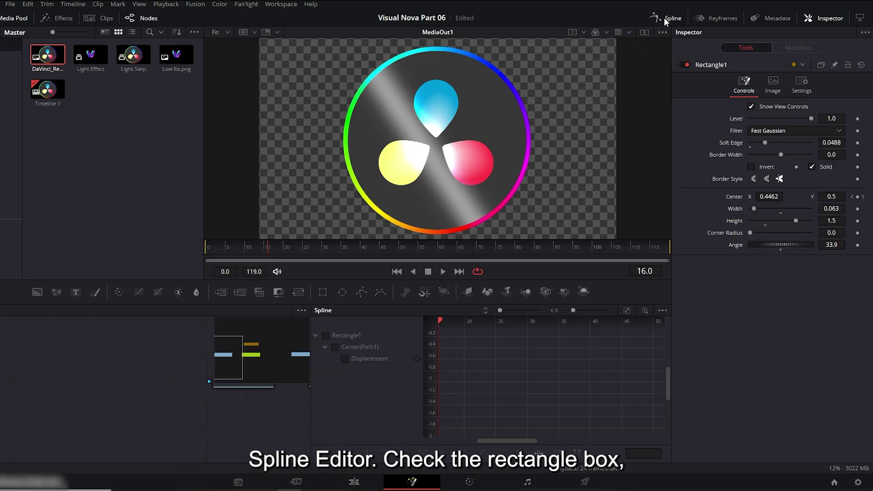
{"action": "left_click", "coordinate": [326, 335]}
{"action": "left_click", "coordinate": [627, 310]}
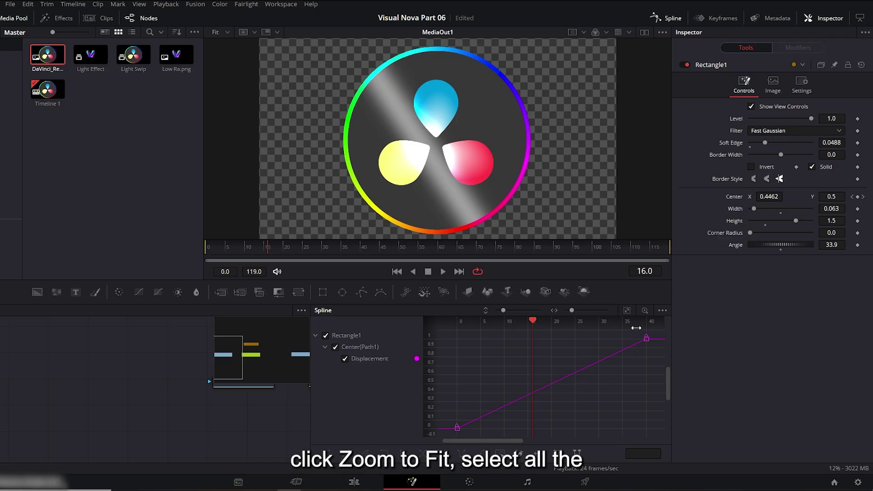
{"action": "left_click_drag", "start_coordinate": [593, 372], "coordinate": [443, 437]}
{"action": "key", "text": "shift+s"}
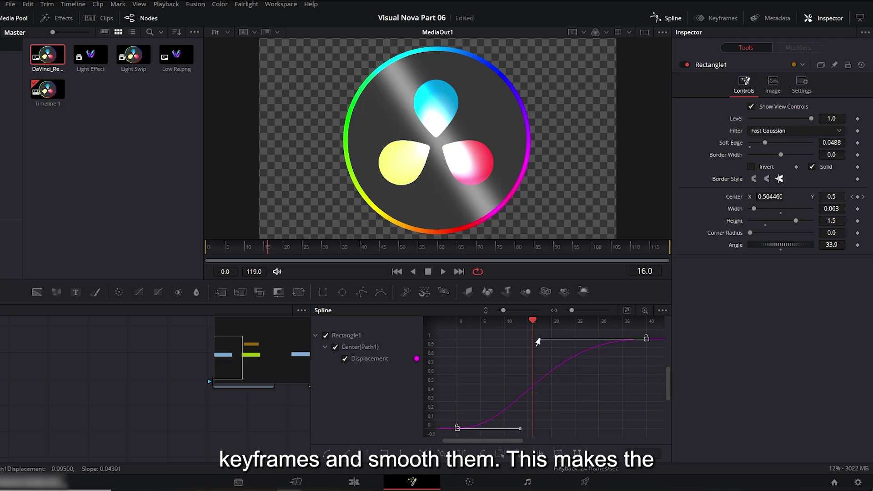
- Reshape the Displacement curve's end-keyframe handle so the light enters quickly and exits smoothly, and close the Spline editor
{"action": "left_click_drag", "start_coordinate": [518, 440], "coordinate": [559, 440]}
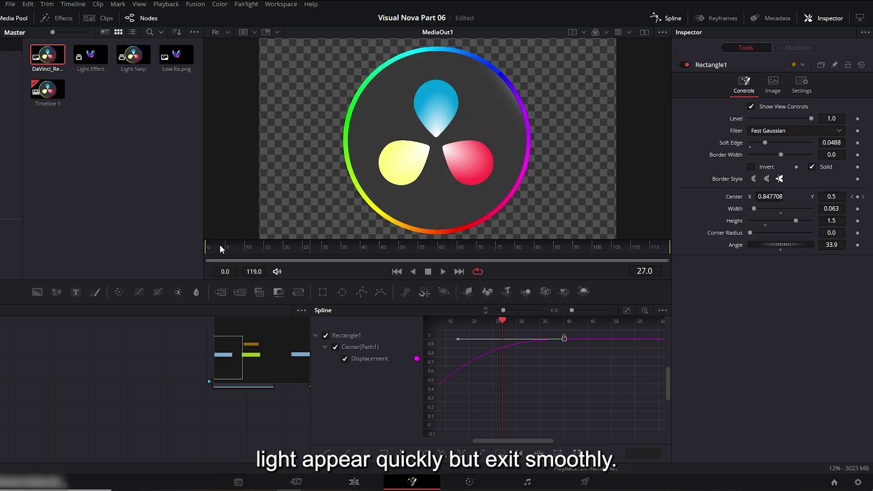
{"action": "left_click_drag", "start_coordinate": [455, 338], "coordinate": [467, 428]}
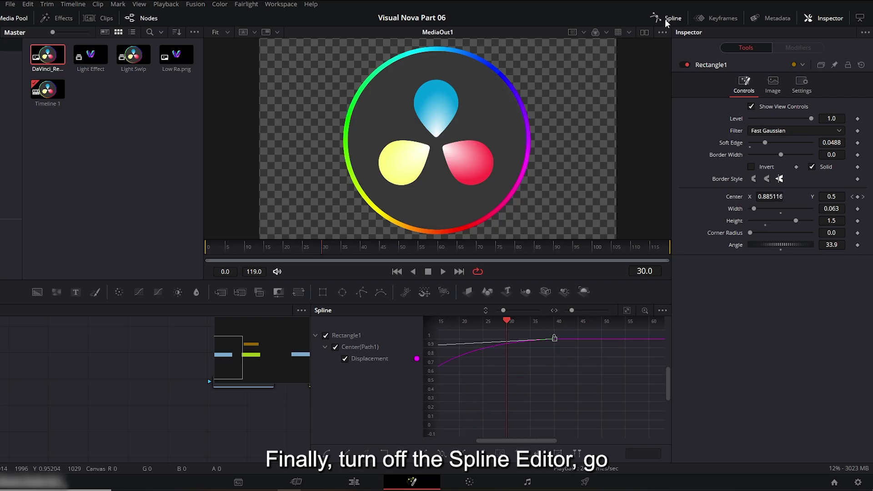
{"action": "left_click", "coordinate": [671, 18]}
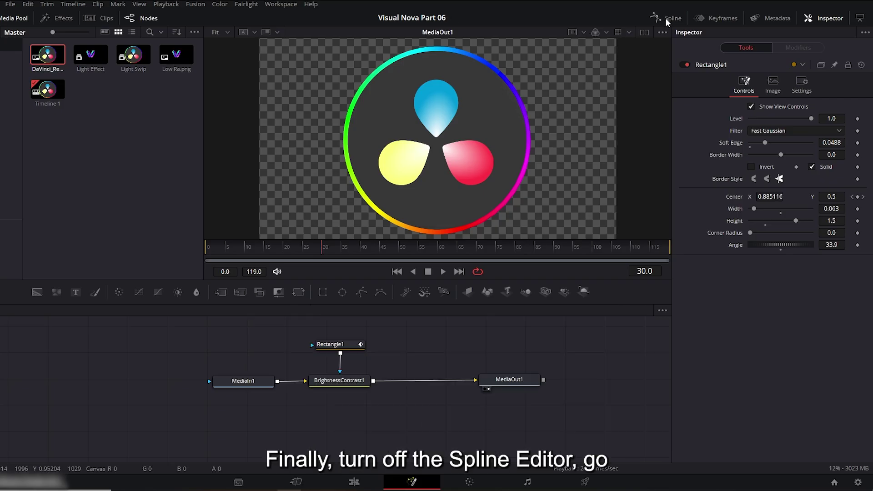
- On the Edit page, scale the Light Swip clip down to Zoom 0.510 and play the timeline from the start
{"action": "left_click", "coordinate": [354, 481]}
{"action": "left_click_drag", "start_coordinate": [819, 85], "coordinate": [772, 85]}
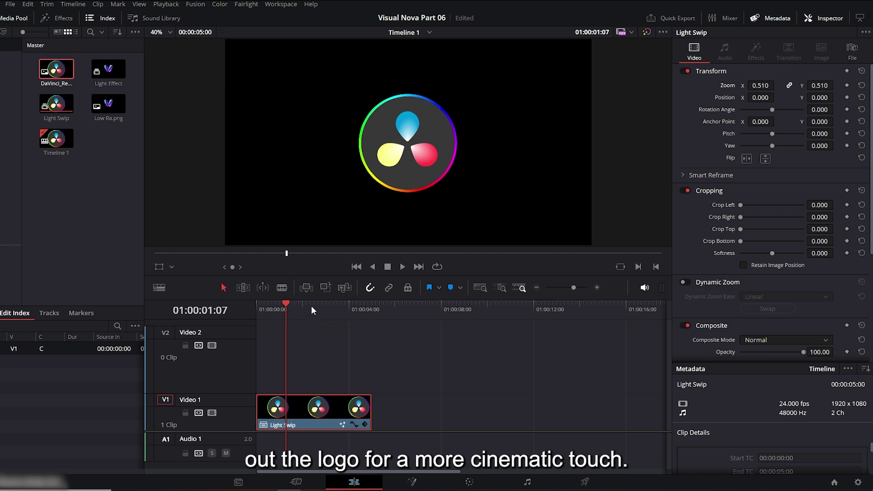
{"action": "left_click_drag", "start_coordinate": [311, 305], "coordinate": [243, 309]}
{"action": "key", "text": "space"}
{"action": "left_click", "coordinate": [255, 304]}
{"action": "key", "text": "space"}
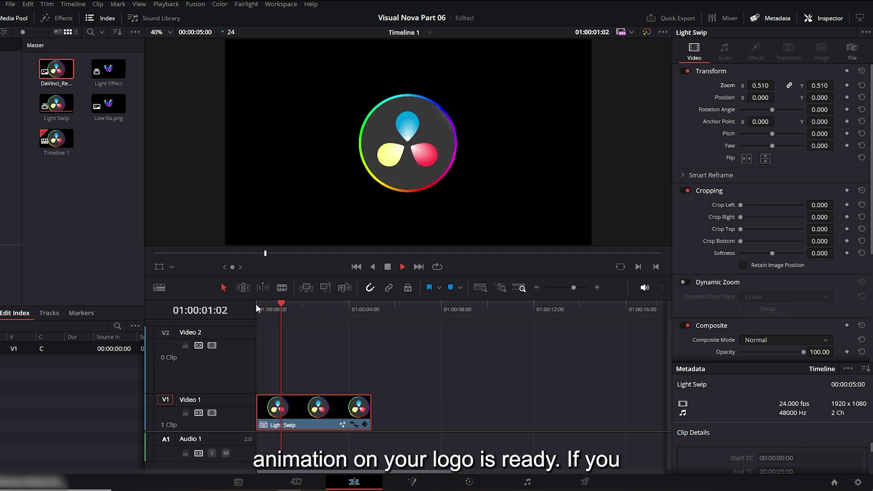